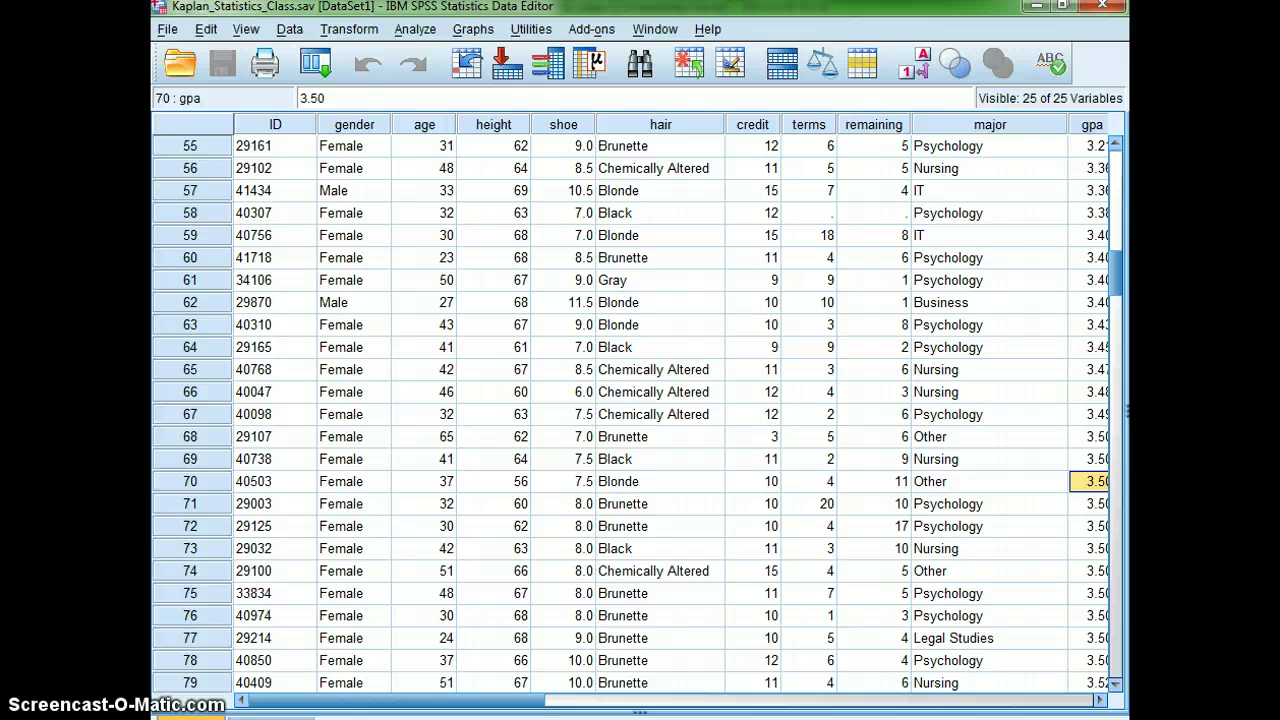
Scroll the class data down to the last case, row 244, then restore the Data Editor to a smaller window
{"action": "scroll", "coordinate": [786, 691], "scroll_direction": "down", "scroll_amount": 2}
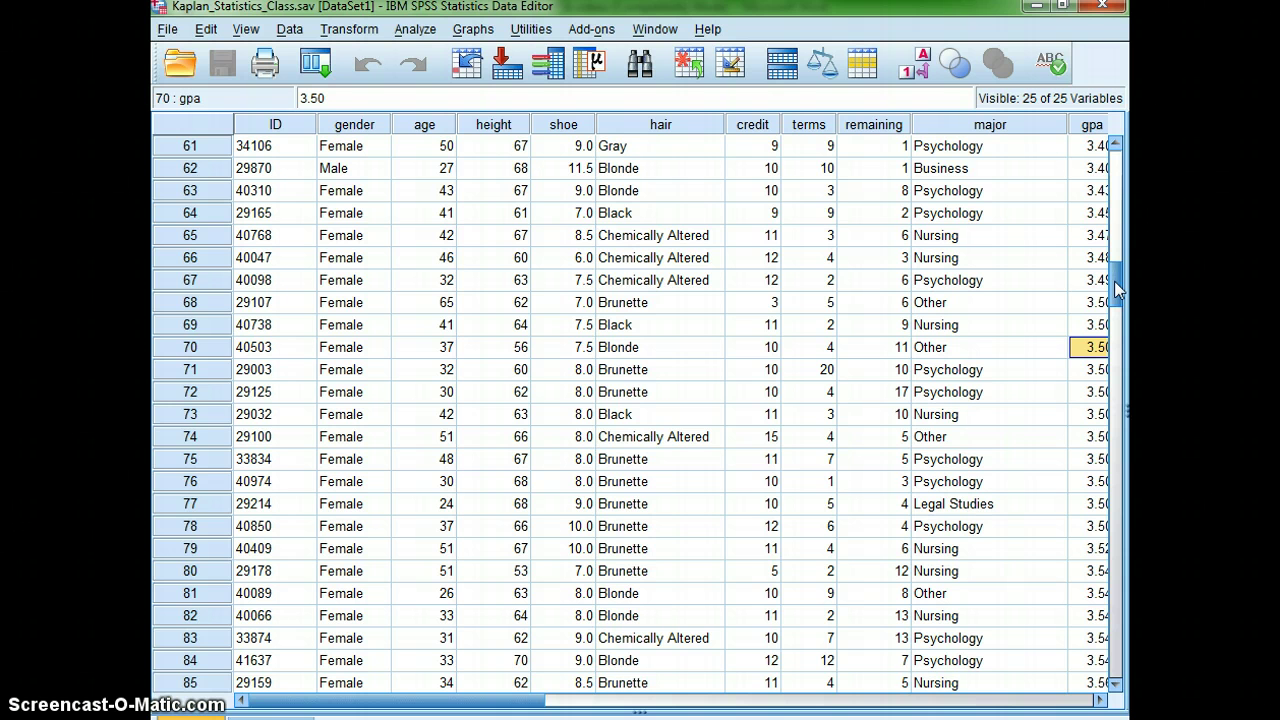
{"action": "left_click_drag", "start_coordinate": [1117, 288], "coordinate": [1108, 345]}
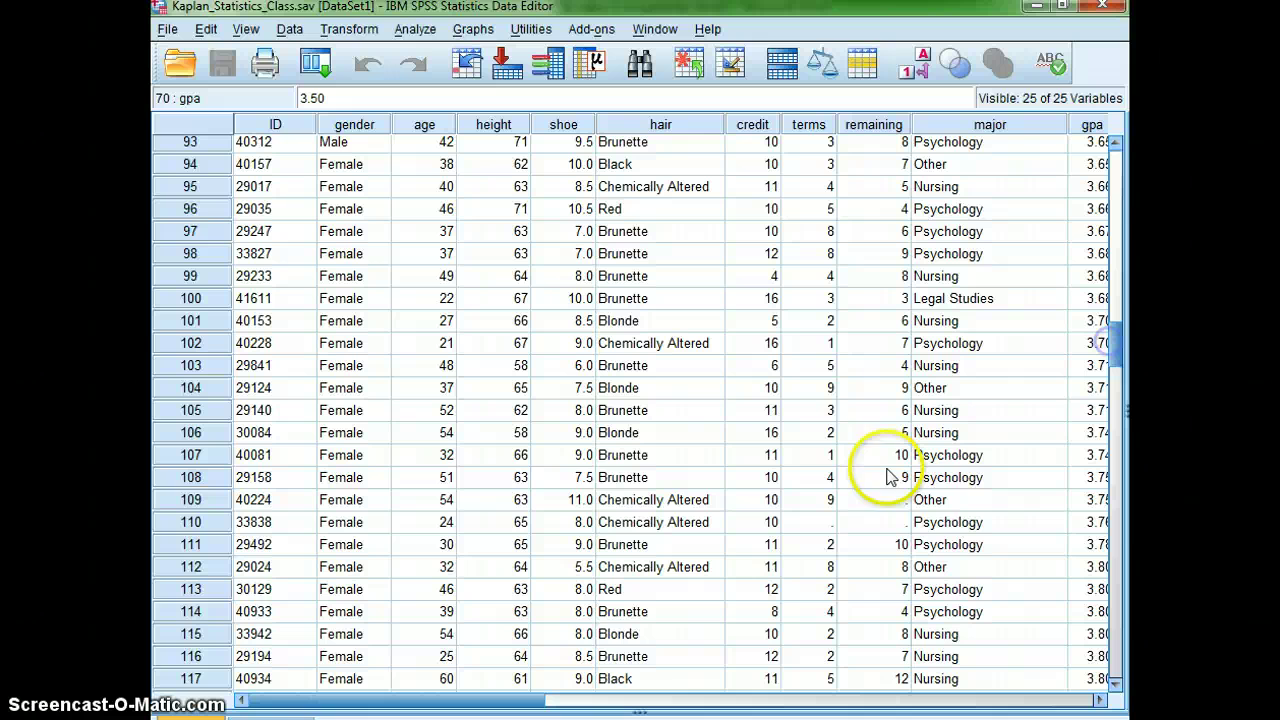
{"action": "double_click", "coordinate": [340, 8]}
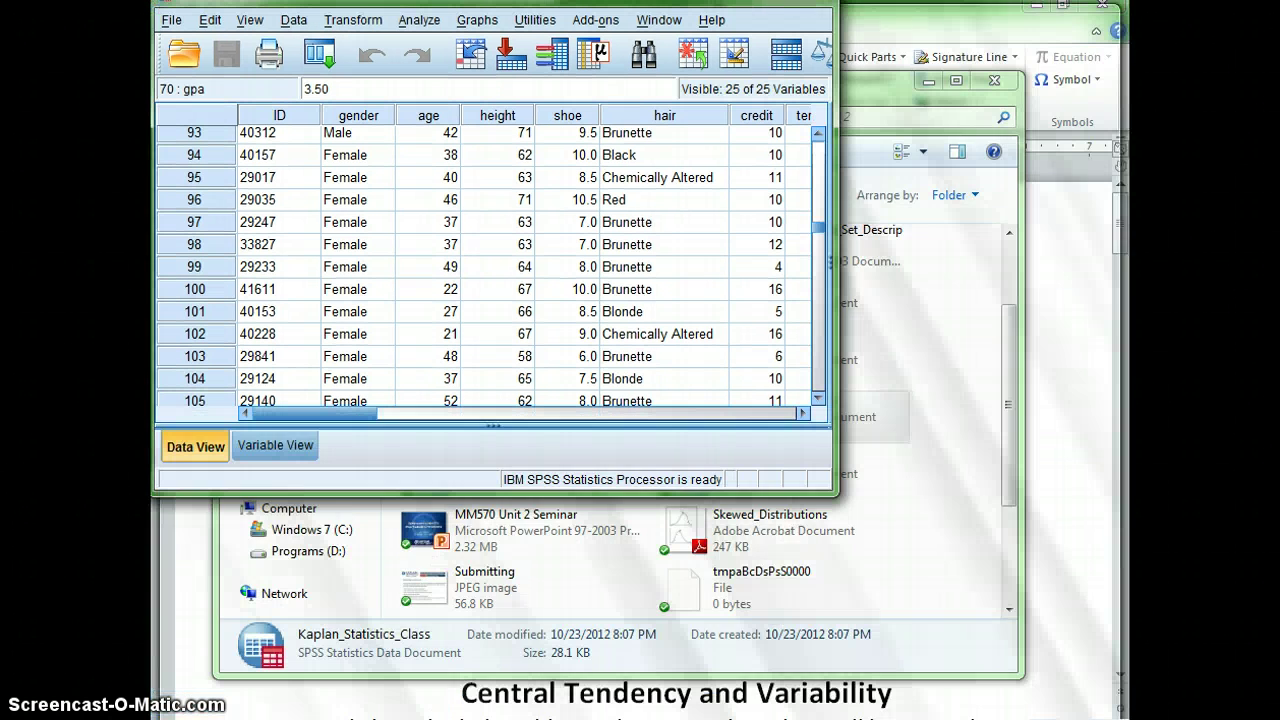
{"action": "double_click", "coordinate": [340, 8]}
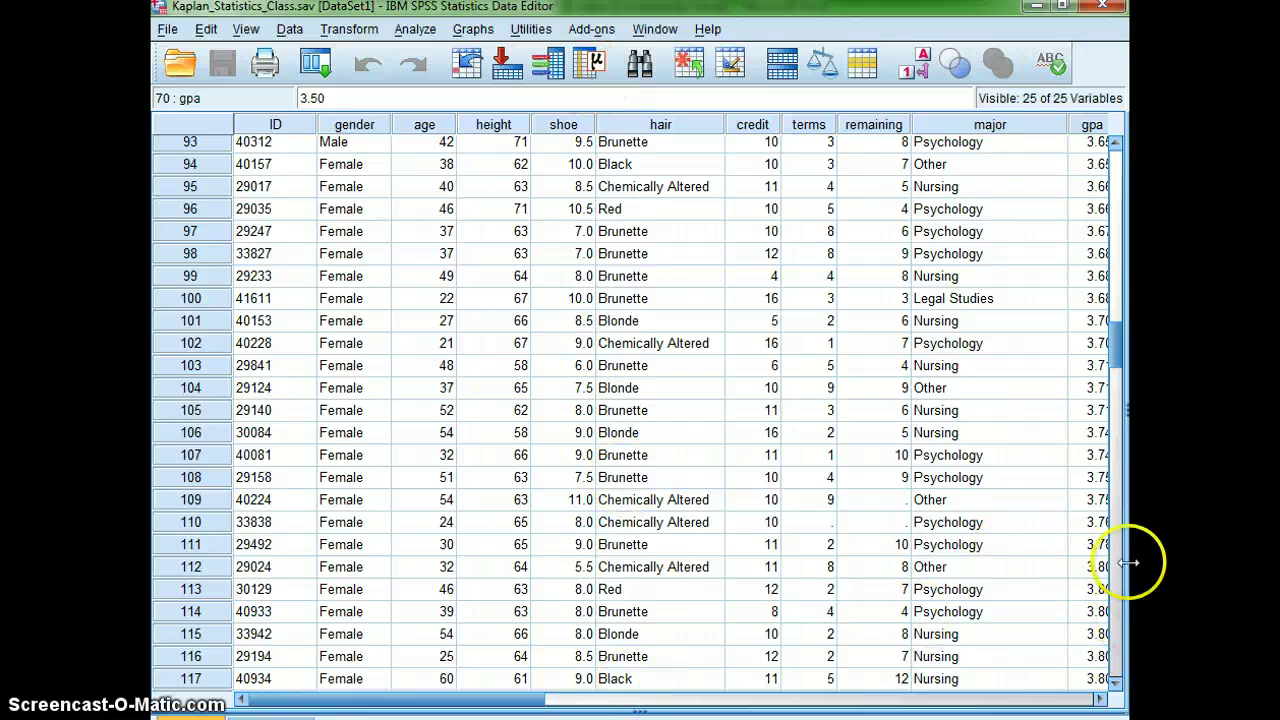
{"action": "left_click_drag", "start_coordinate": [1115, 350], "coordinate": [1086, 600]}
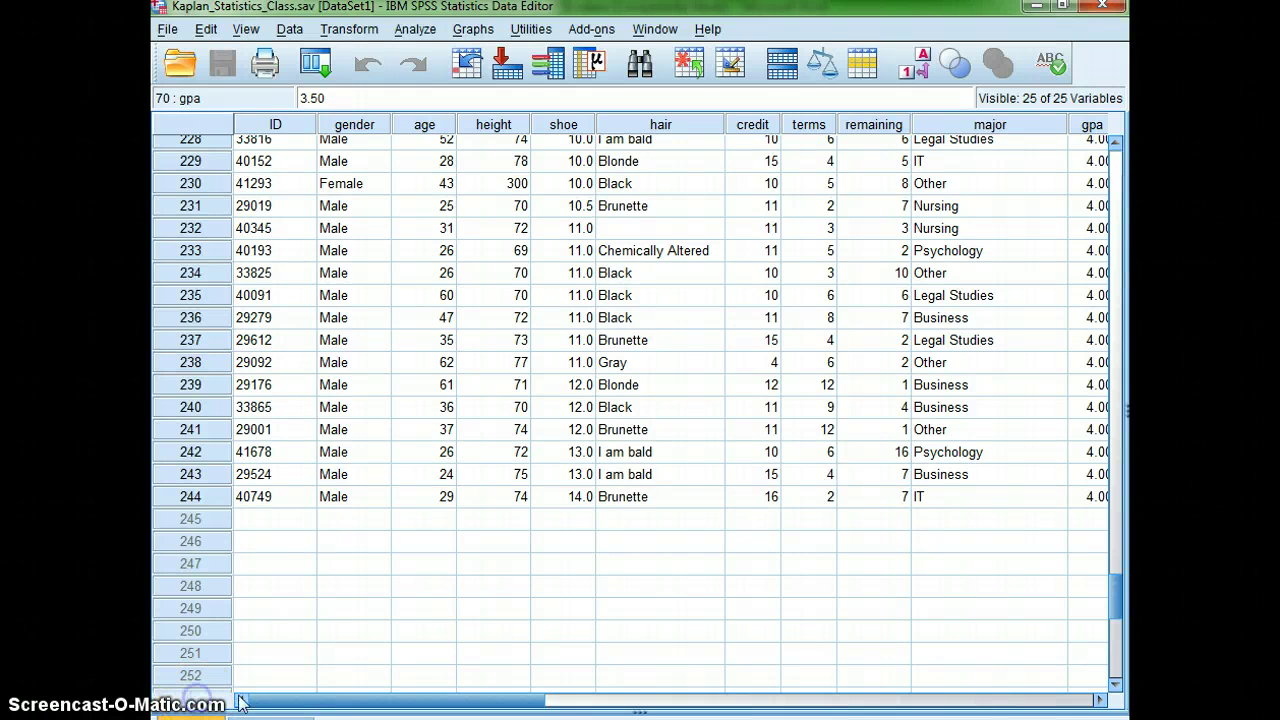
{"action": "left_click", "coordinate": [1062, 5]}
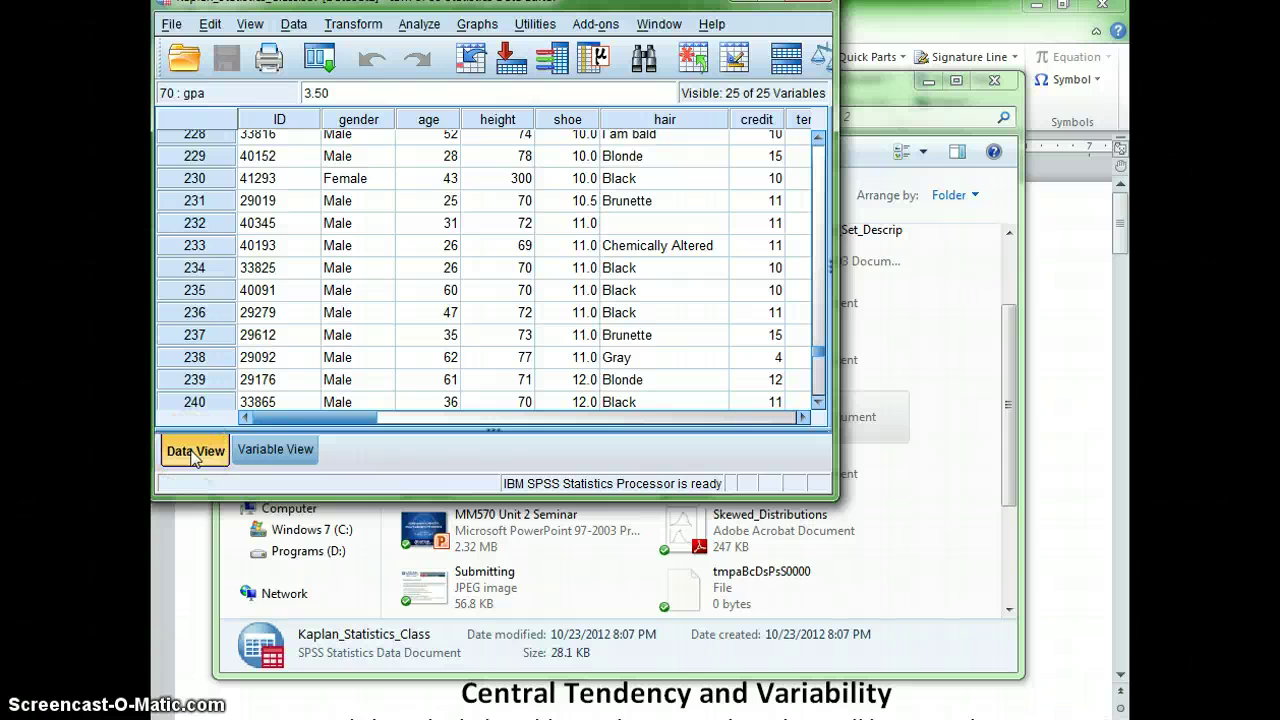
Switch to Variable View and scroll right to the Measure and Role columns
{"action": "left_click", "coordinate": [260, 455]}
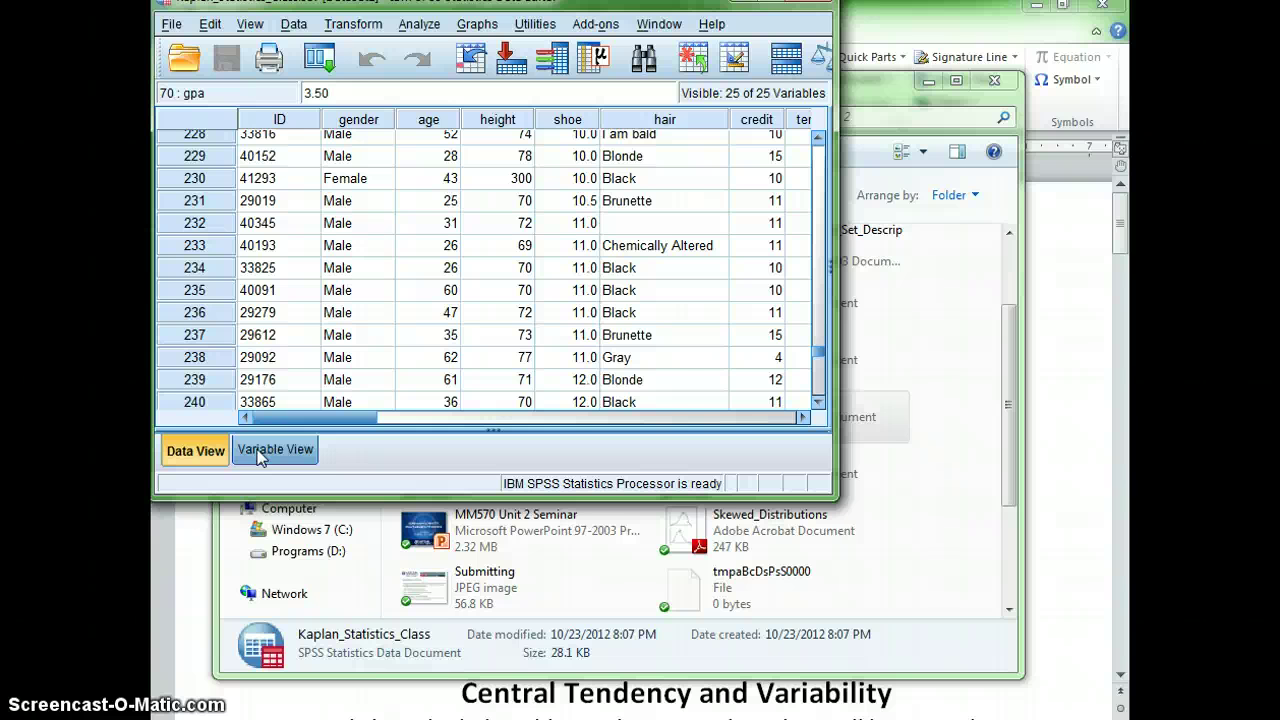
{"action": "left_click", "coordinate": [260, 456]}
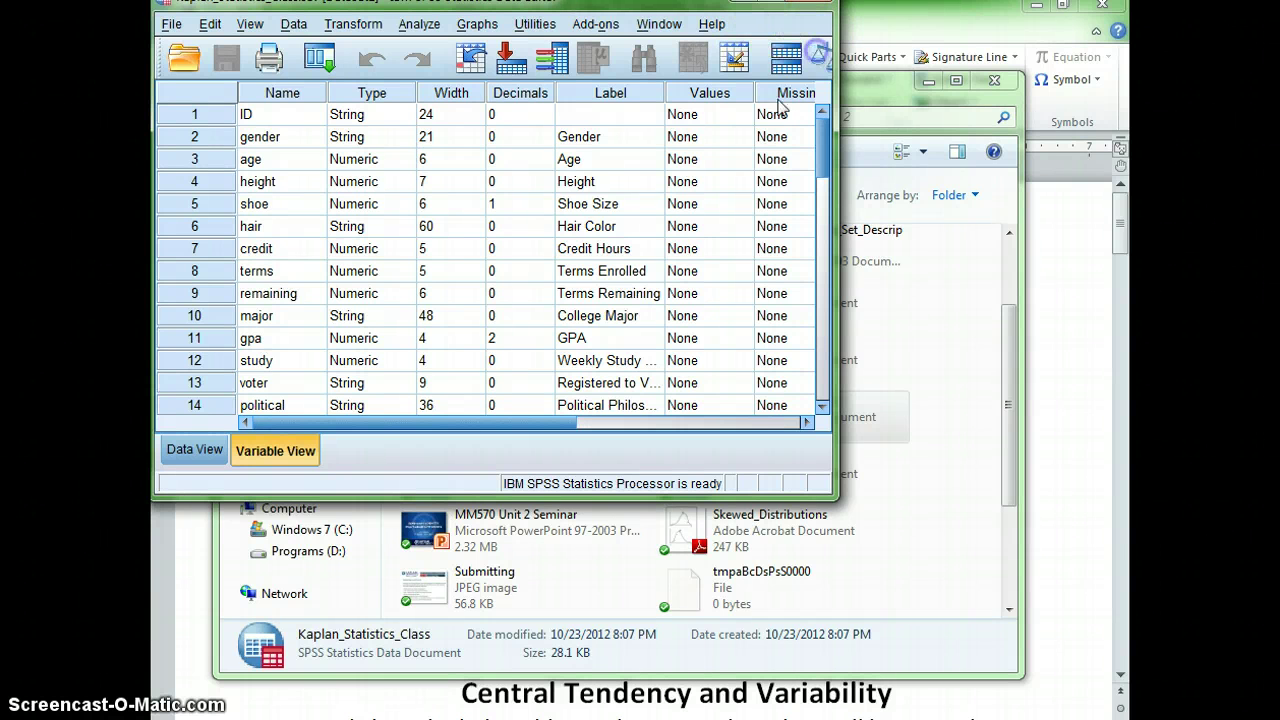
{"action": "left_click", "coordinate": [589, 428]}
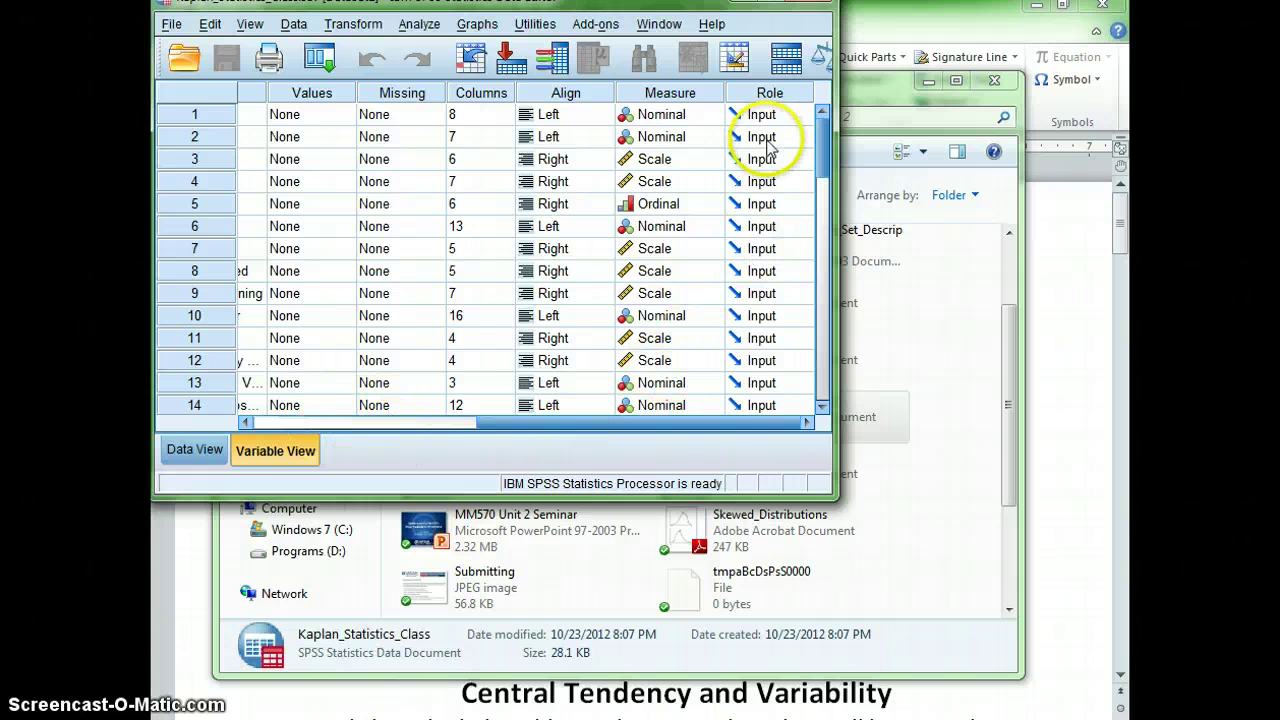
{"action": "left_click_drag", "start_coordinate": [797, 5], "coordinate": [805, 37]}
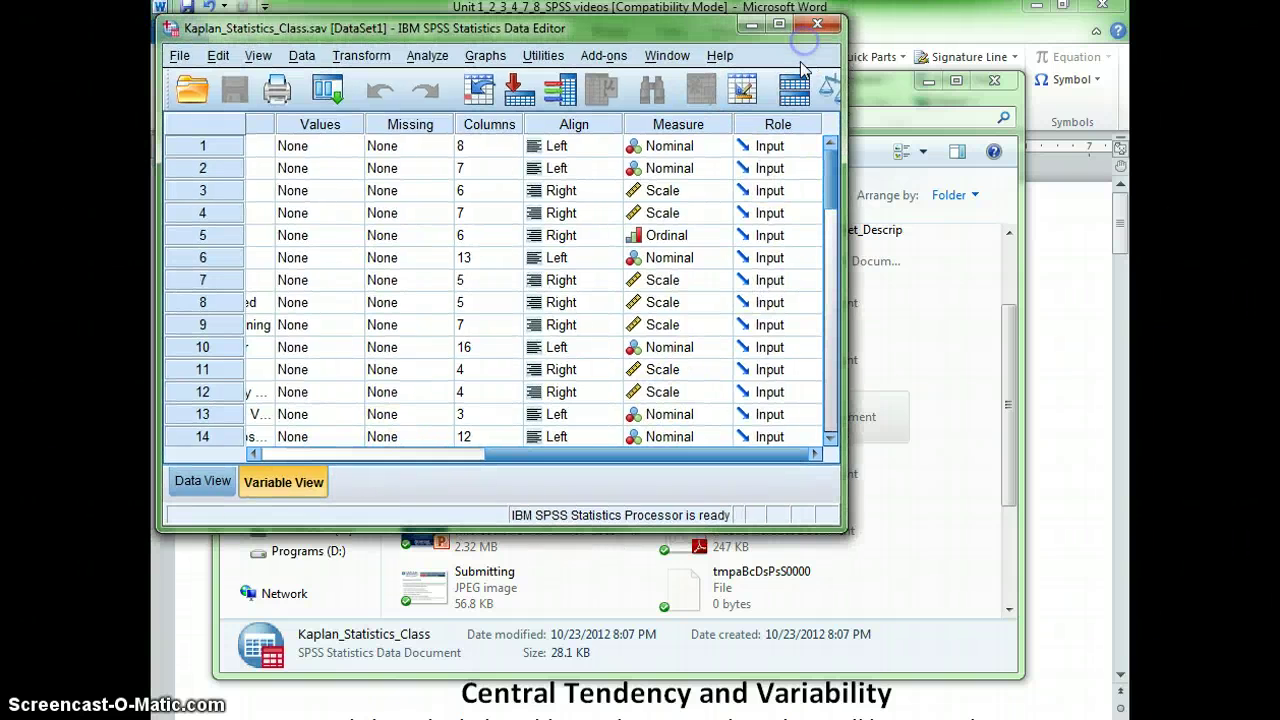
Scroll through variables 14 to 25 and past the last one, then maximize the Data Editor
{"action": "left_click", "coordinate": [826, 202]}
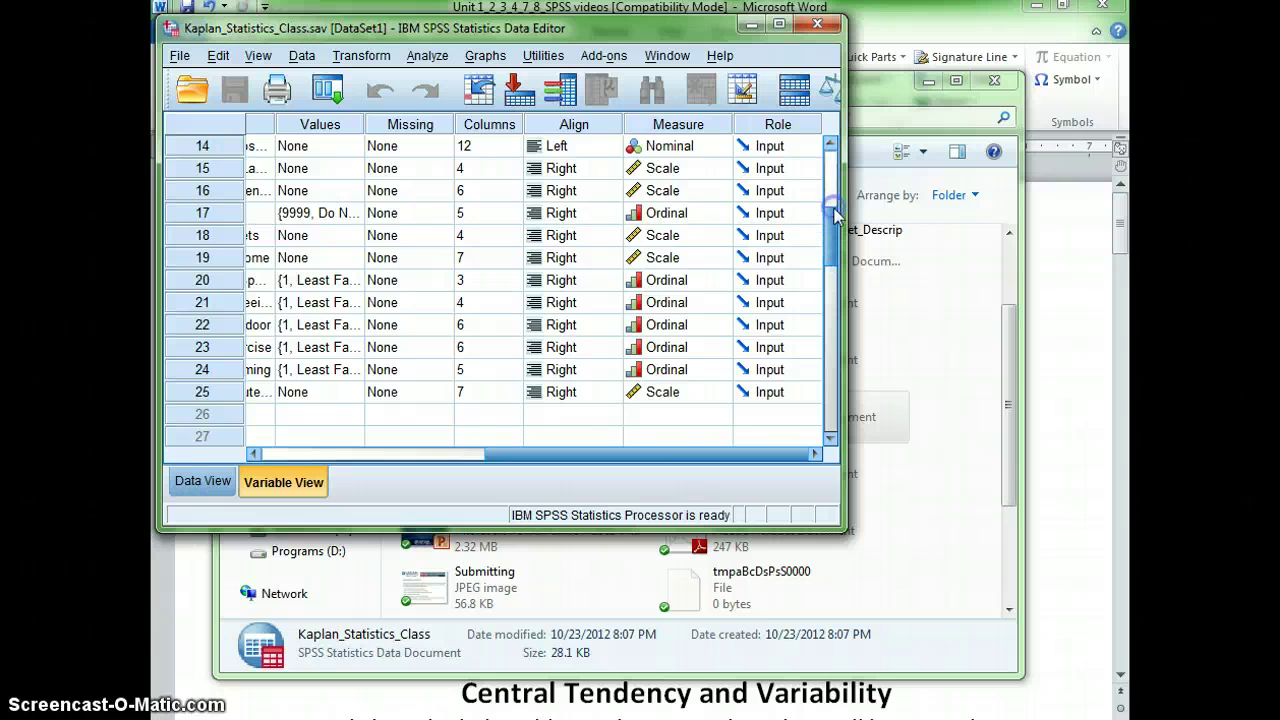
{"action": "left_click_drag", "start_coordinate": [828, 253], "coordinate": [828, 207]}
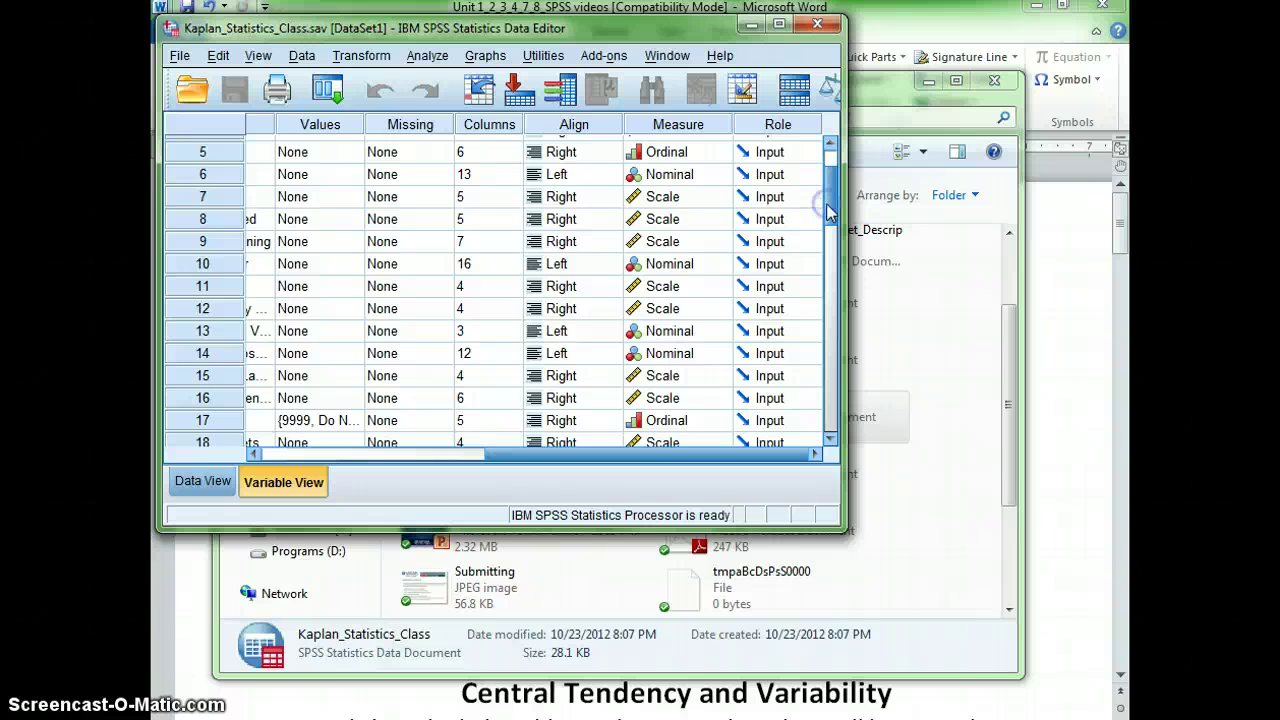
{"action": "left_click", "coordinate": [672, 182]}
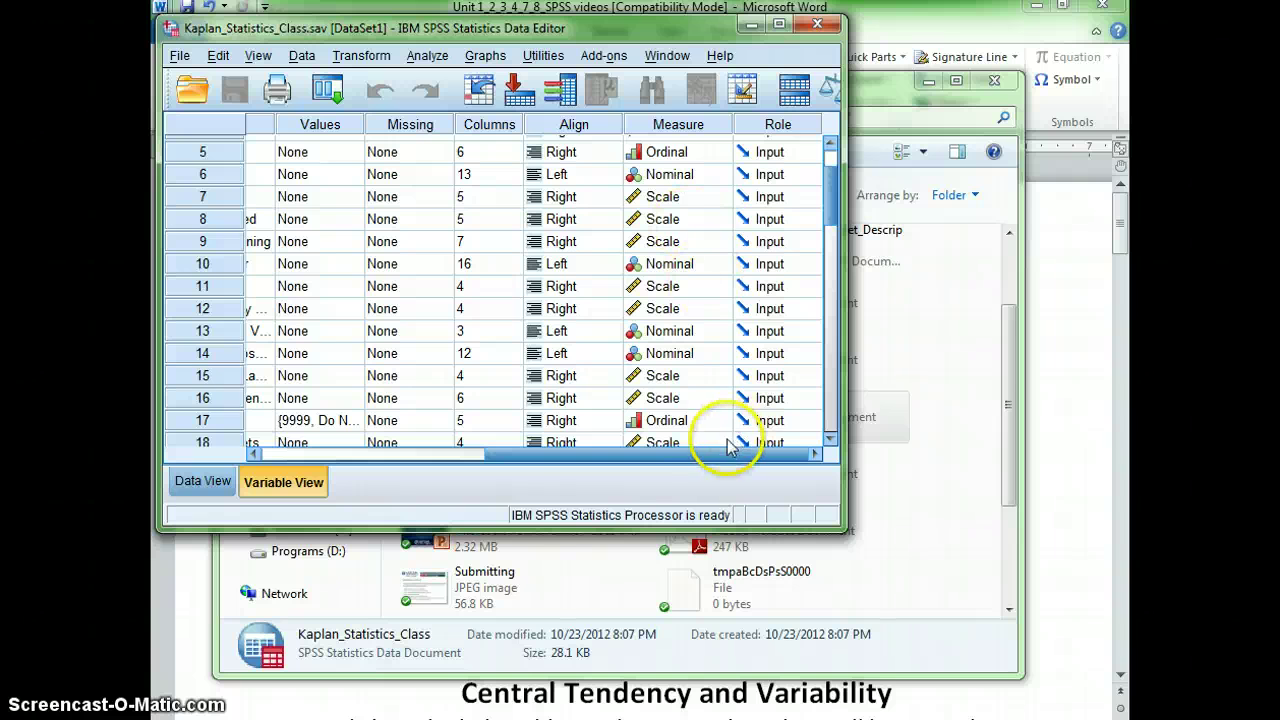
{"action": "left_click_drag", "start_coordinate": [714, 460], "coordinate": [528, 483]}
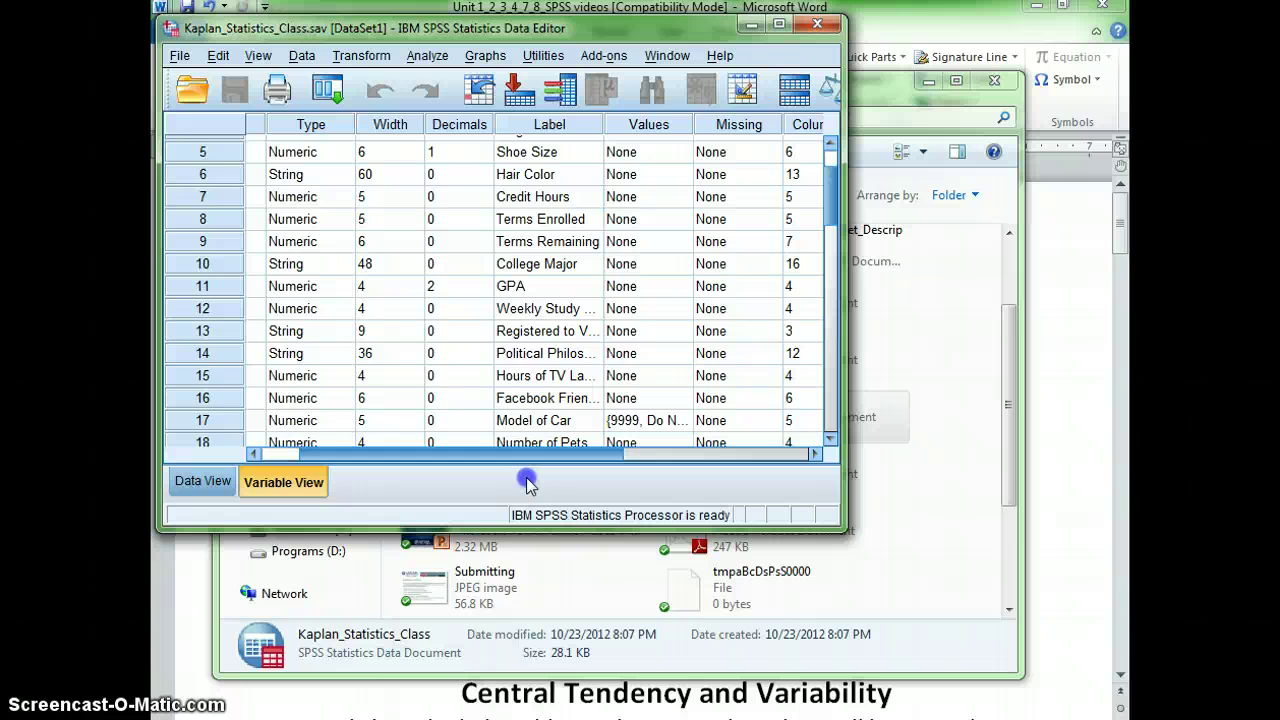
{"action": "left_click", "coordinate": [831, 290]}
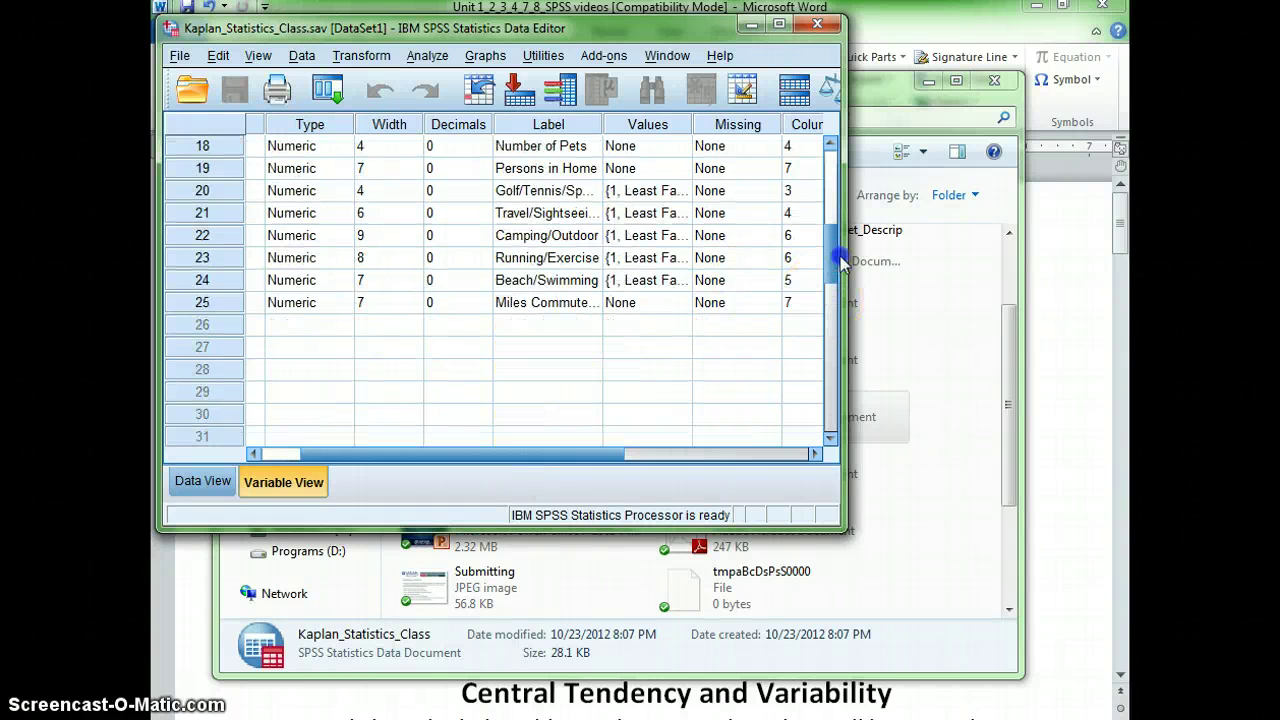
{"action": "left_click", "coordinate": [829, 320]}
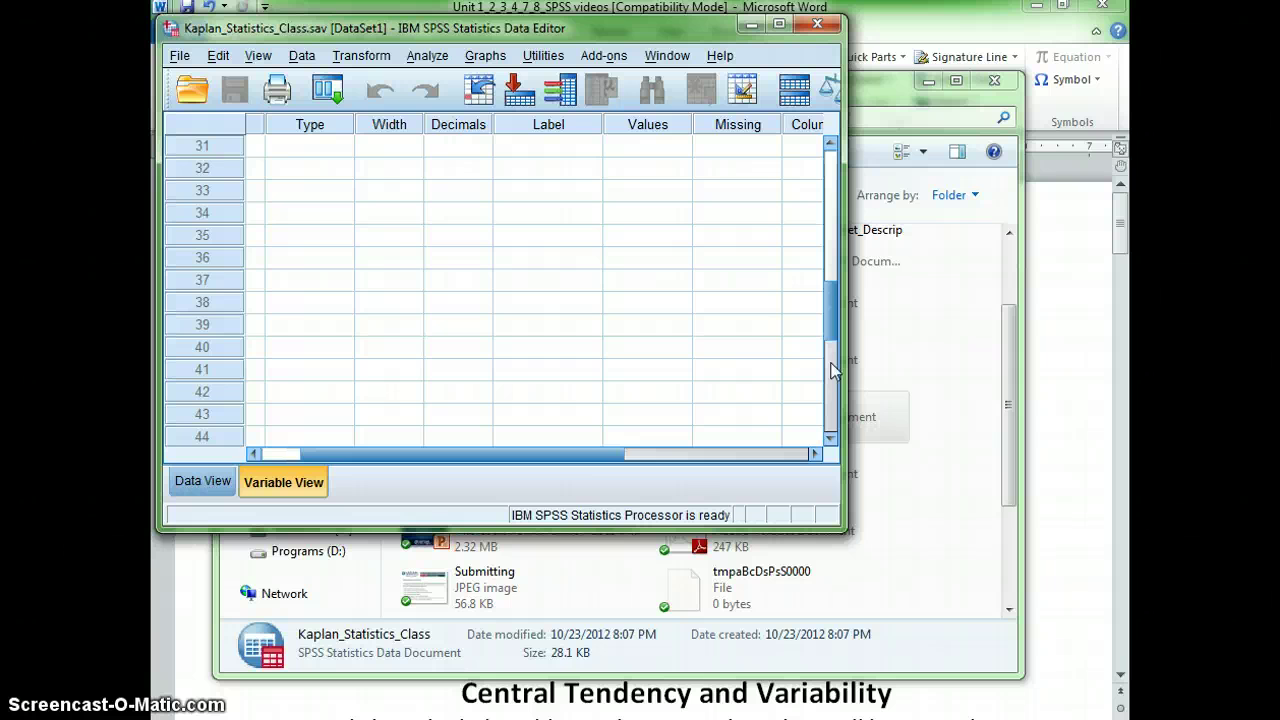
{"action": "left_click", "coordinate": [655, 455]}
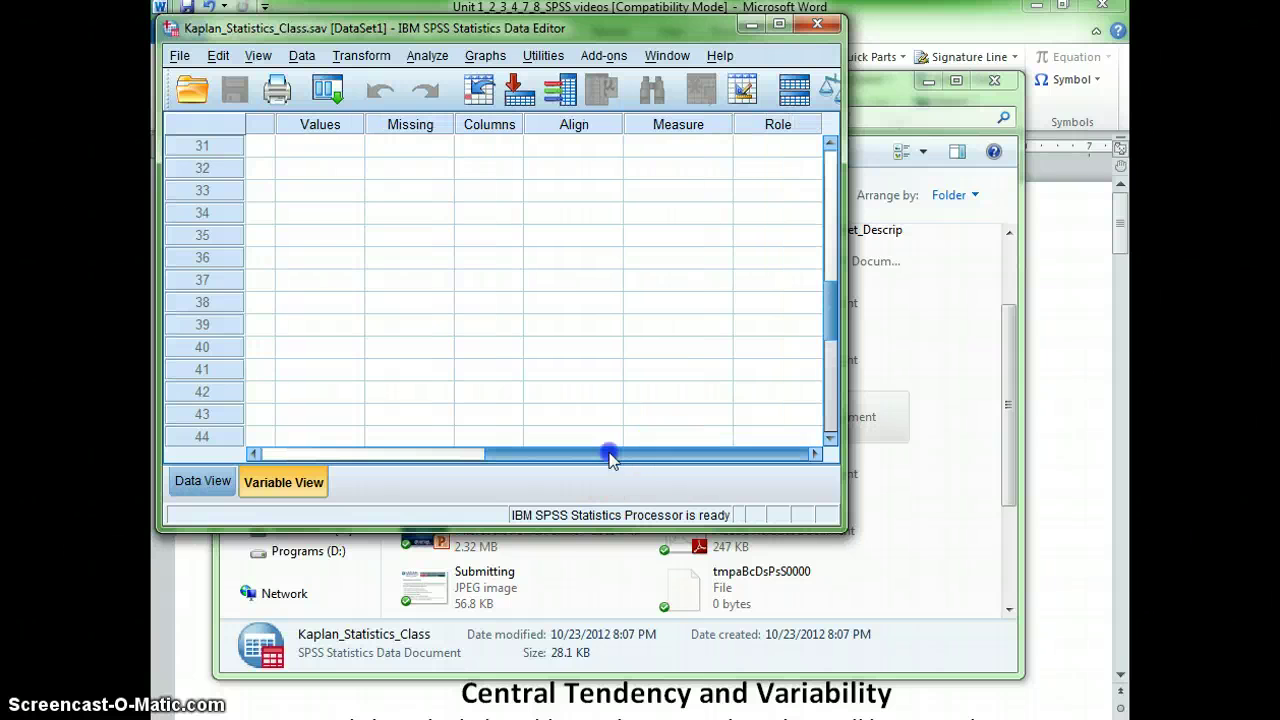
{"action": "left_click", "coordinate": [779, 24]}
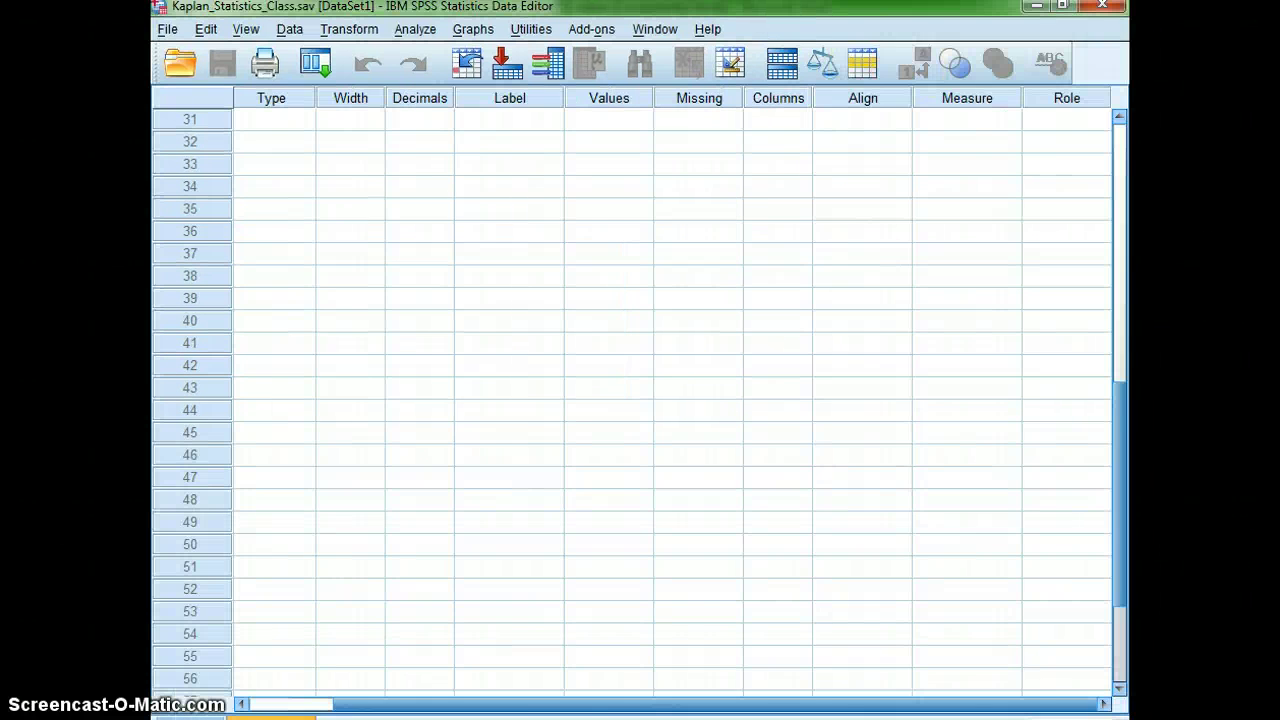
Bring the Role column back into view and launch the Chart Builder from the Graphs menu
{"action": "left_click_drag", "start_coordinate": [320, 700], "coordinate": [288, 706]}
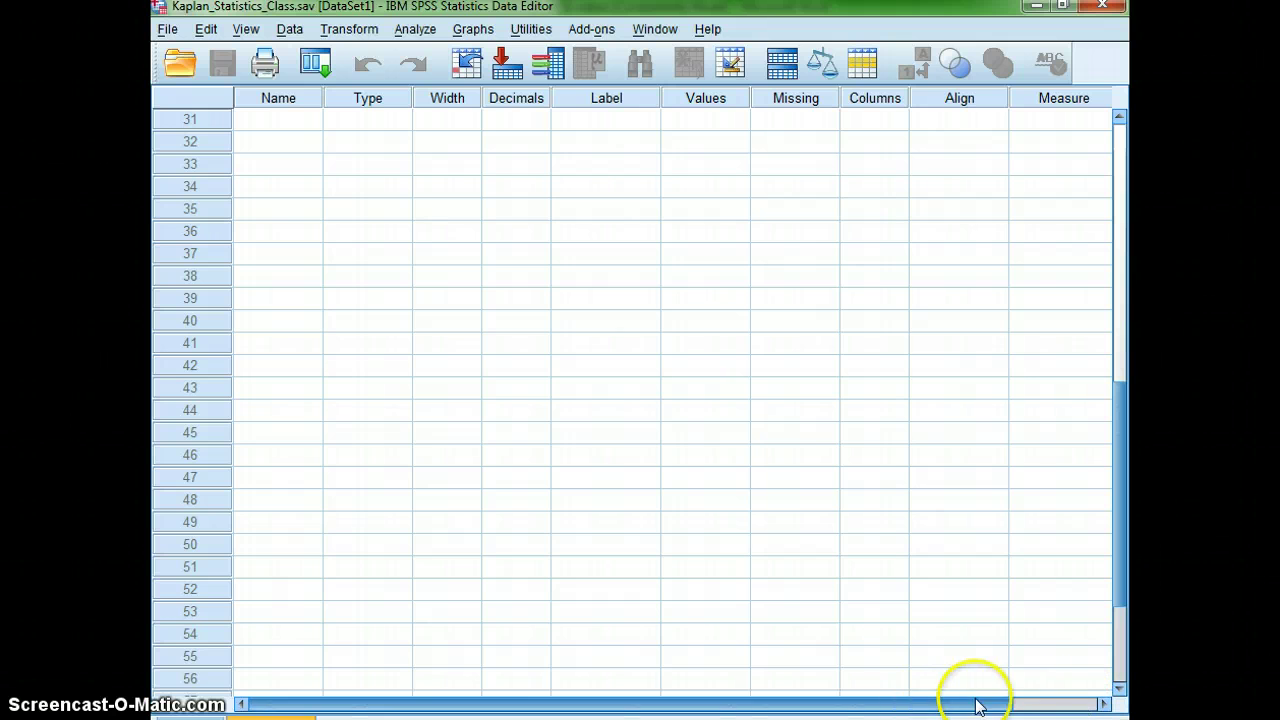
{"action": "left_click", "coordinate": [1057, 704]}
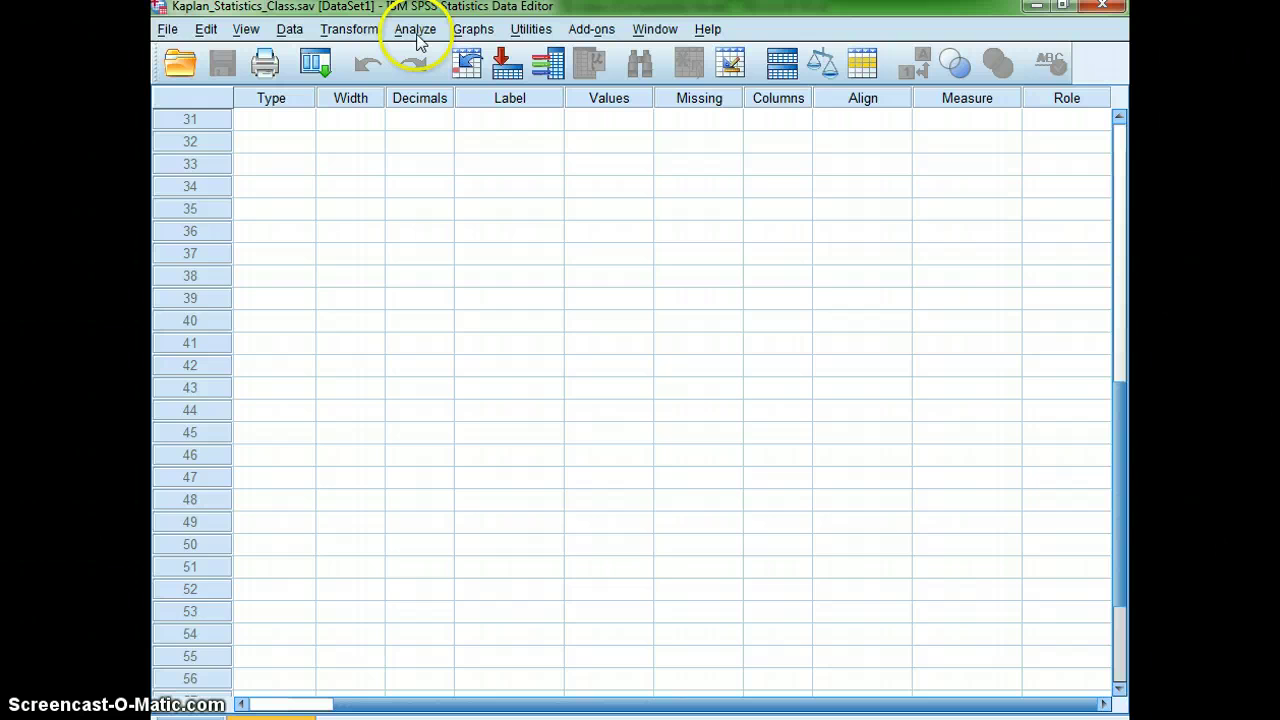
{"action": "left_click", "coordinate": [480, 32]}
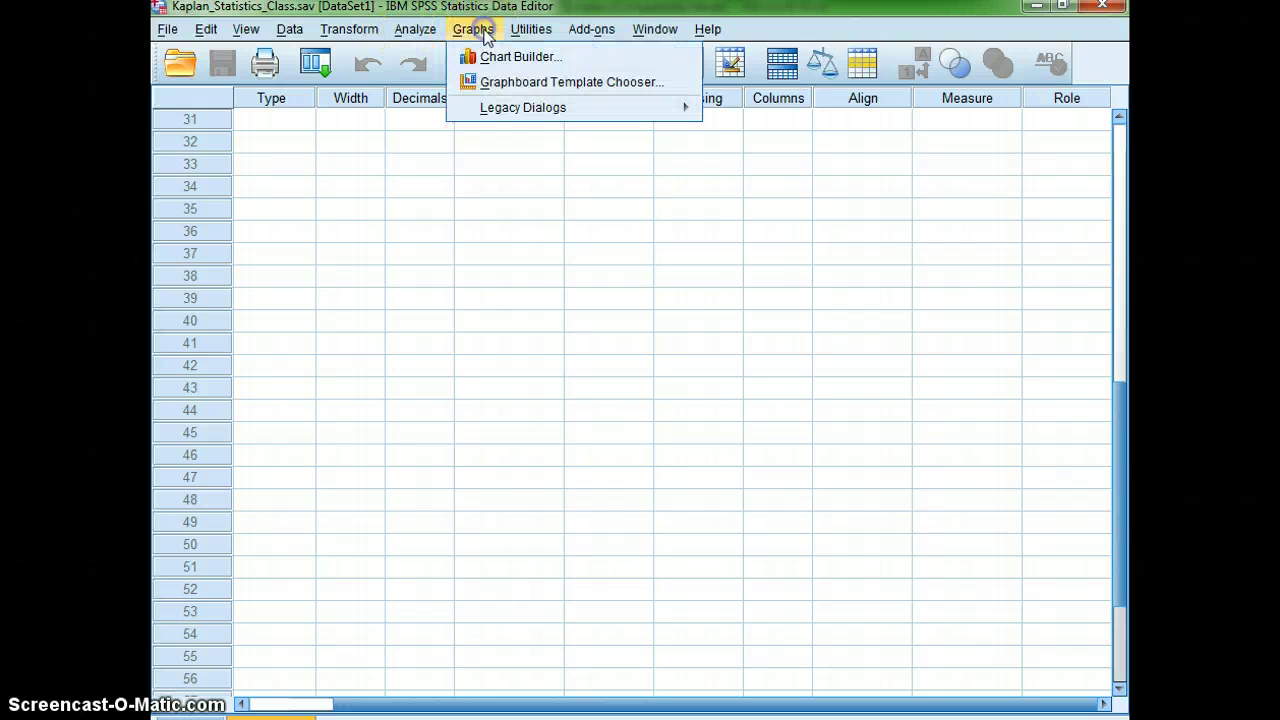
{"action": "left_click", "coordinate": [497, 60]}
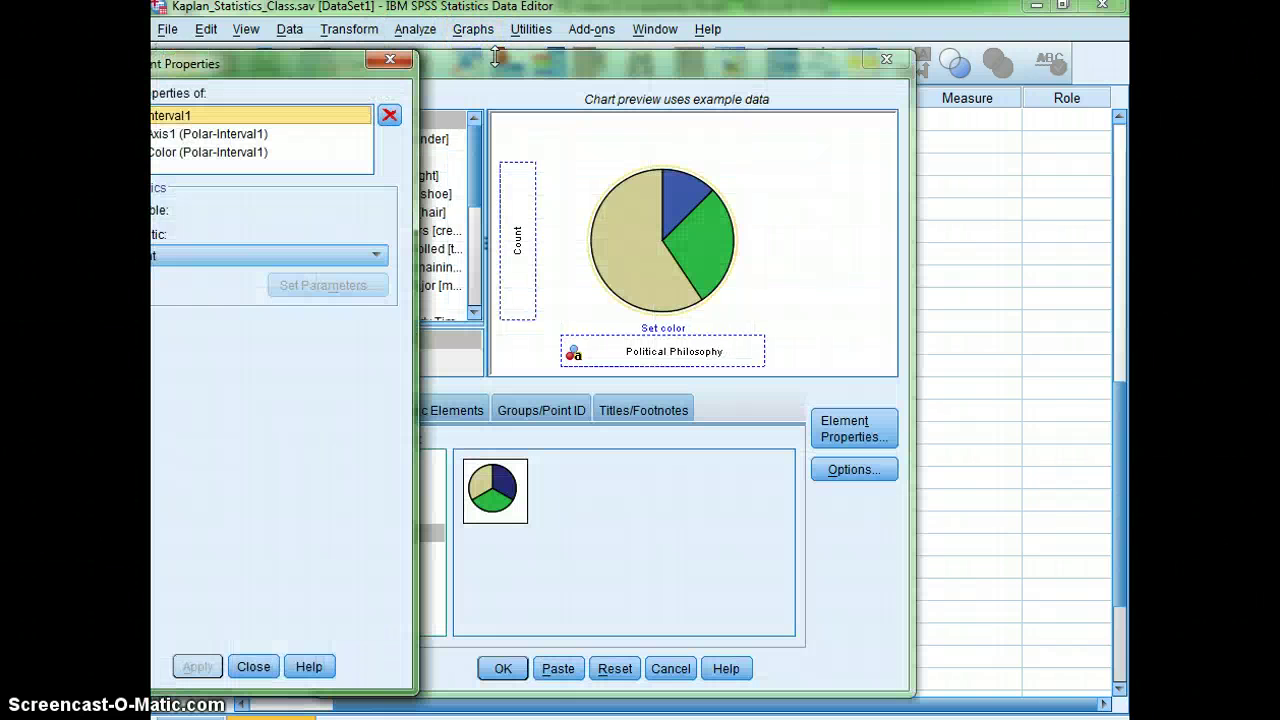
Close Element Properties, reset the pie chart design, and choose Bar in the gallery
{"action": "left_click", "coordinate": [390, 60]}
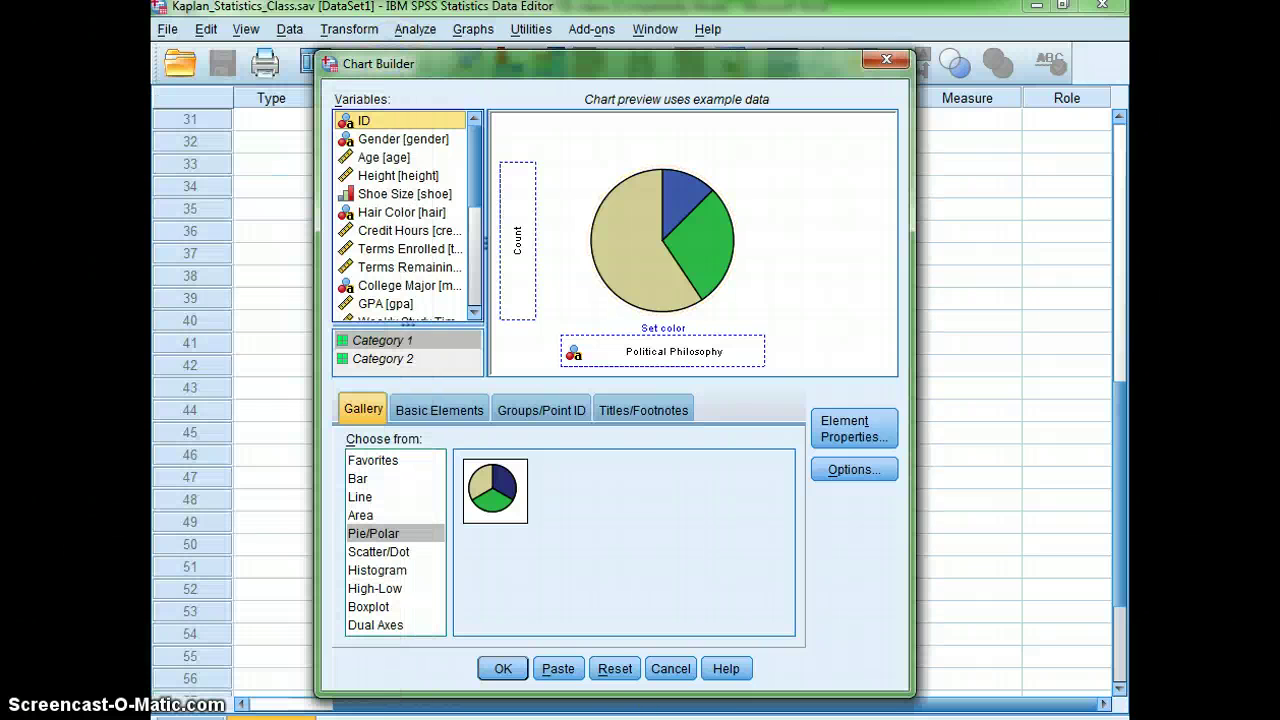
{"action": "left_click", "coordinate": [613, 670]}
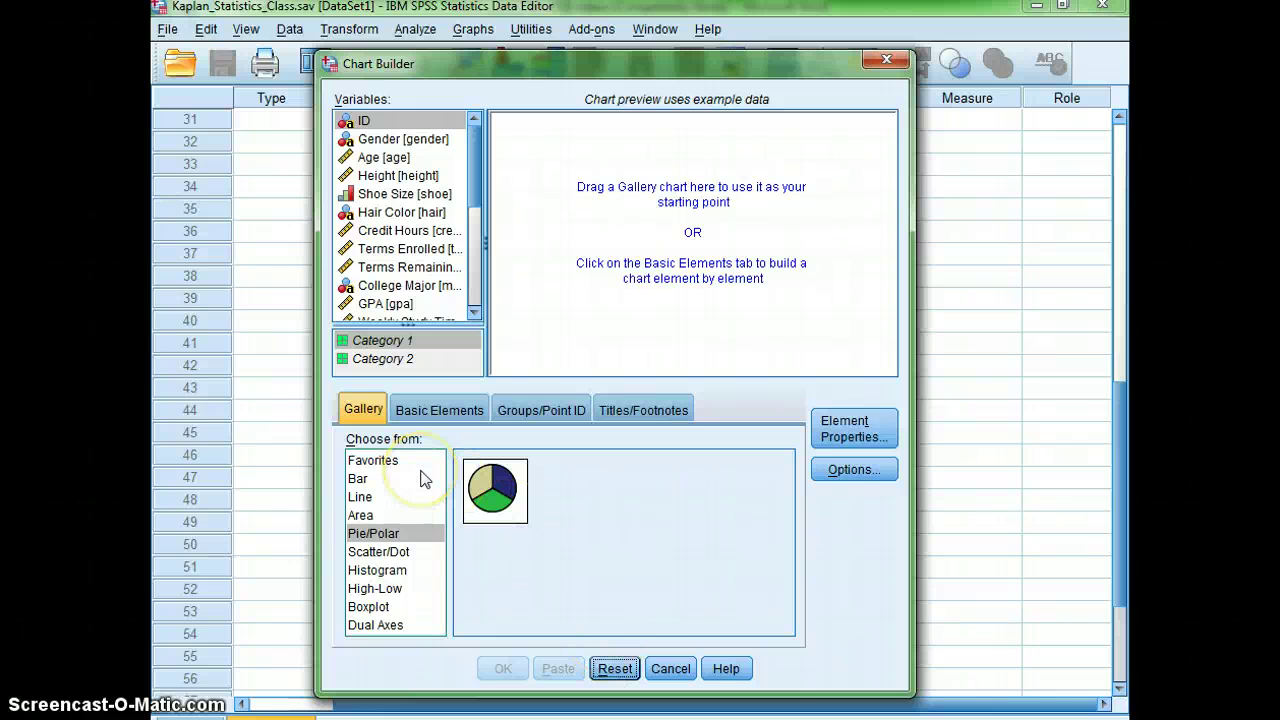
{"action": "left_click", "coordinate": [358, 480]}
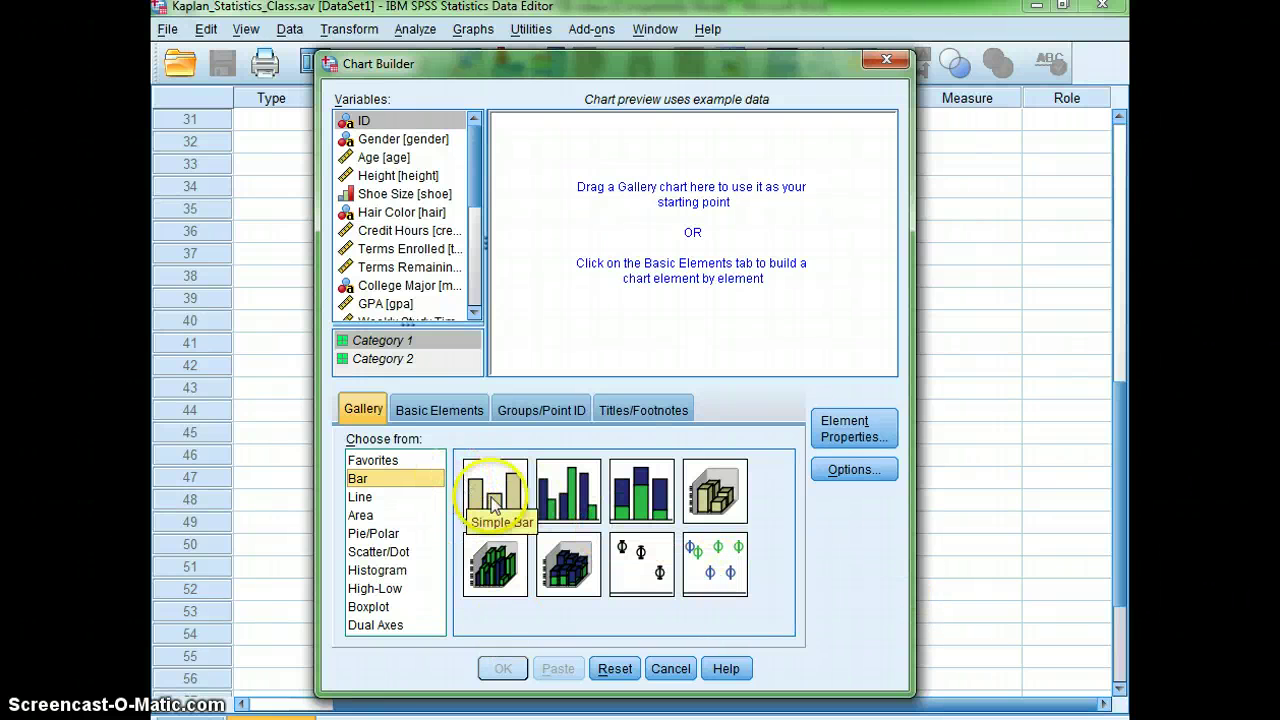
Place the Simple Bar design on the canvas and put Hair Color [hair] on the X-axis
{"action": "left_click_drag", "start_coordinate": [497, 507], "coordinate": [700, 268]}
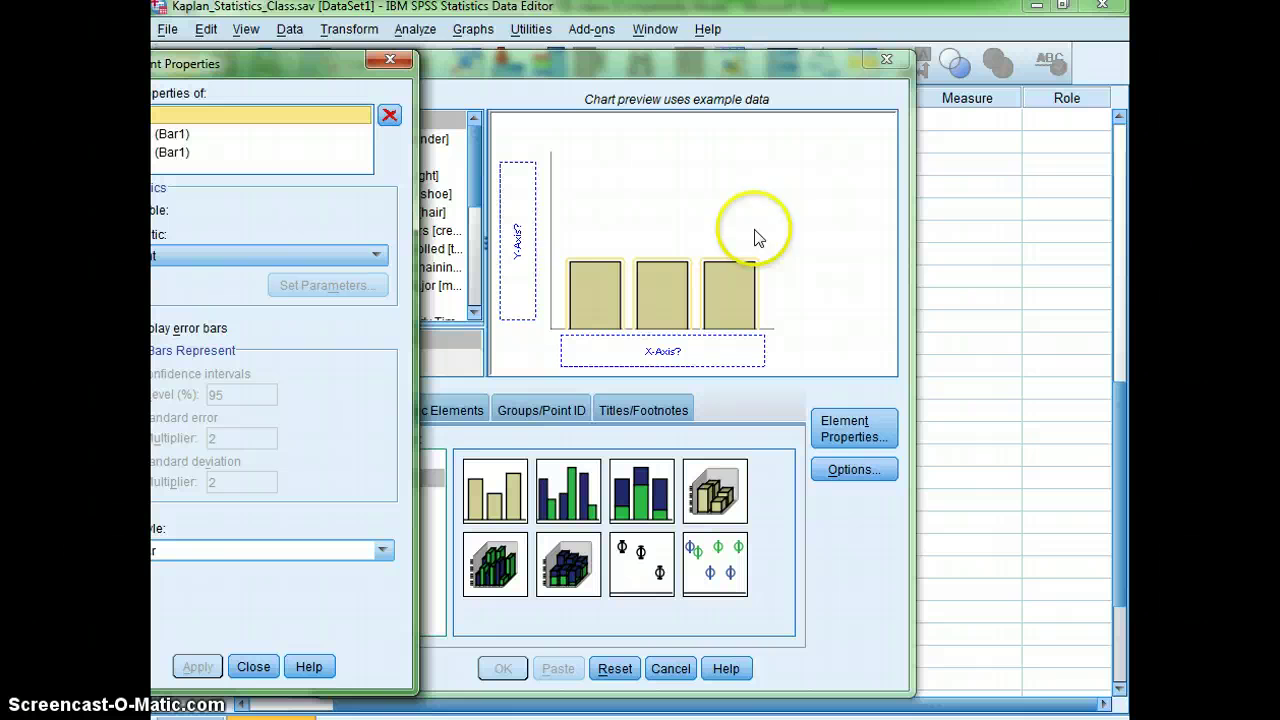
{"action": "left_click", "coordinate": [392, 62]}
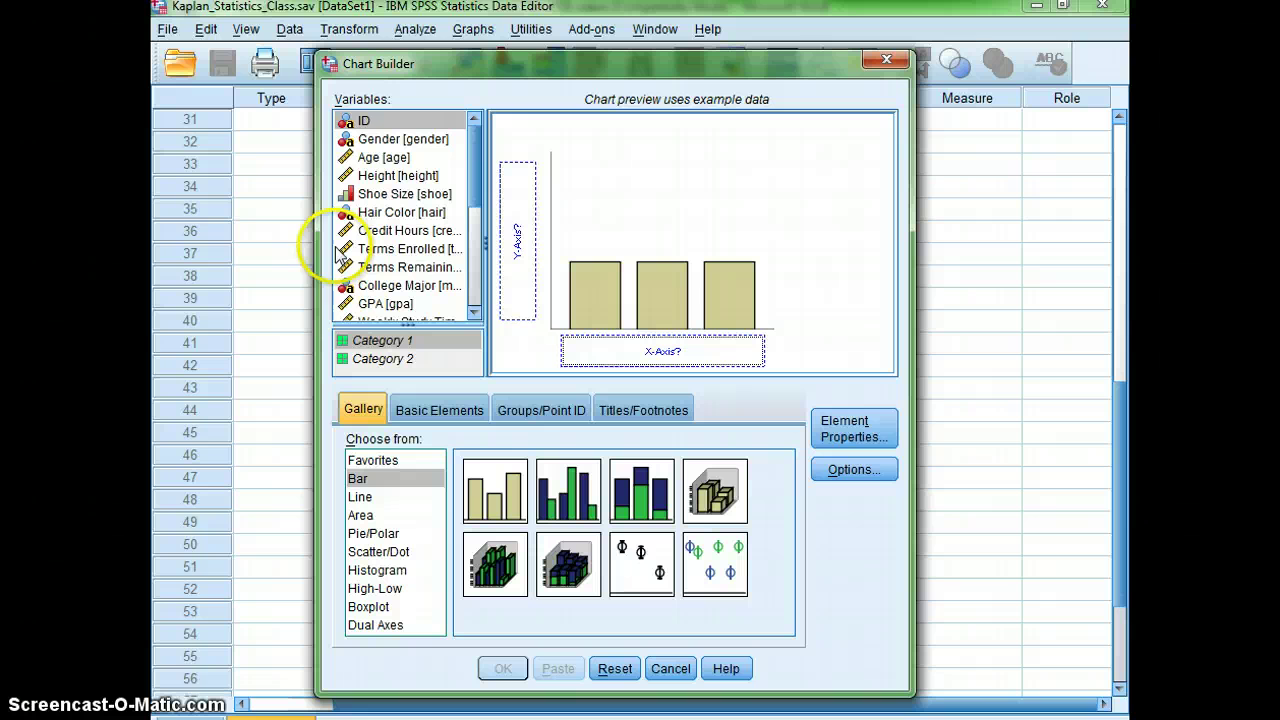
{"action": "left_click", "coordinate": [478, 275]}
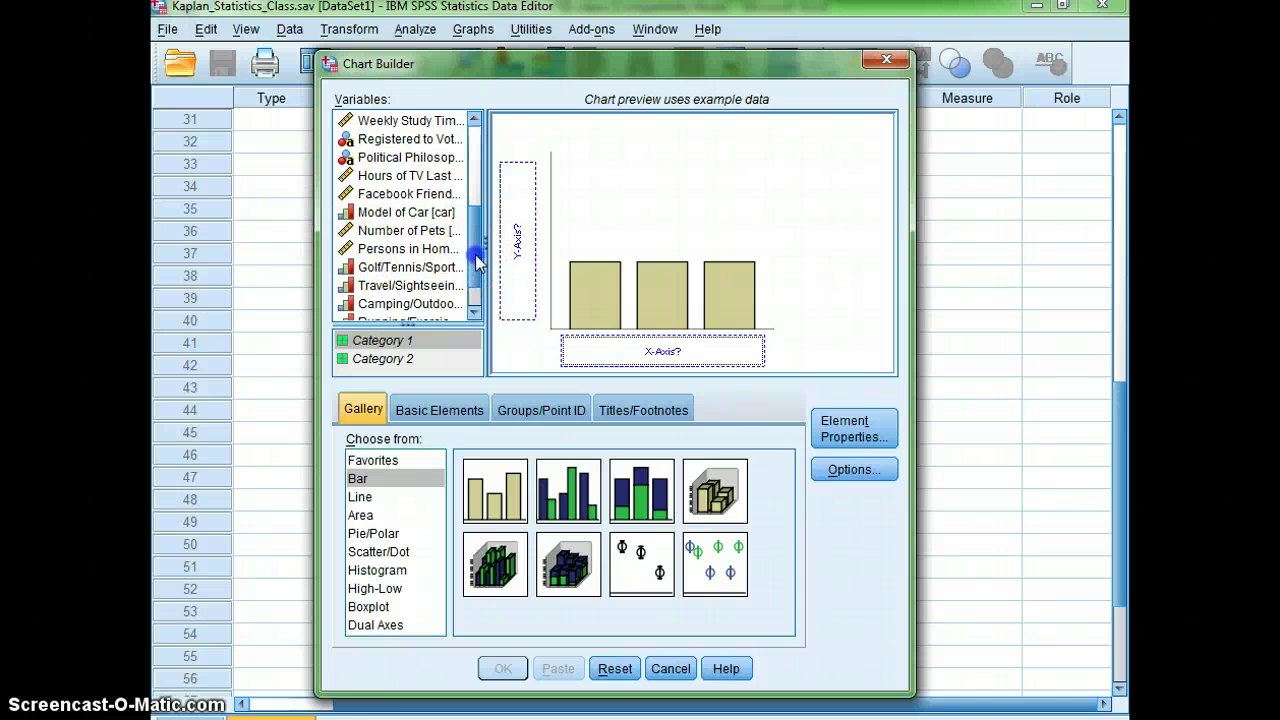
{"action": "left_click", "coordinate": [480, 185]}
{"action": "left_click", "coordinate": [480, 183]}
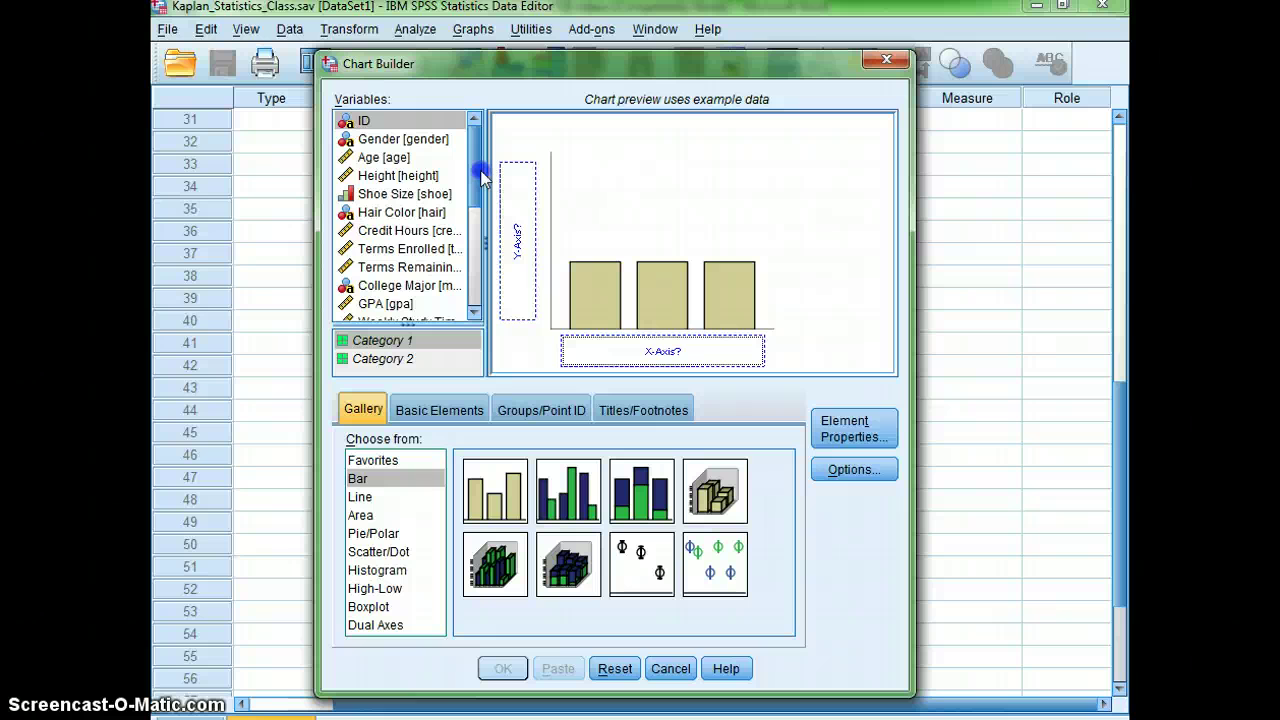
{"action": "left_click", "coordinate": [351, 224]}
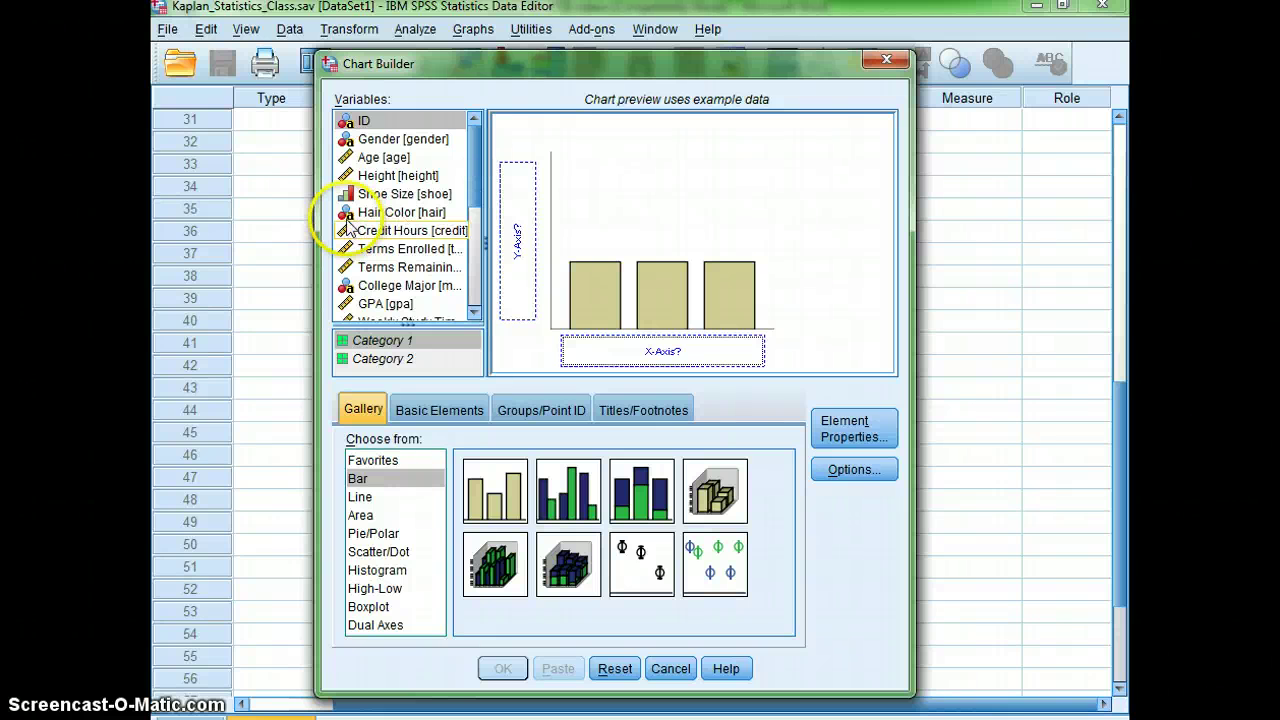
{"action": "right_click", "coordinate": [346, 215]}
{"action": "left_click_drag", "start_coordinate": [345, 215], "coordinate": [651, 352]}
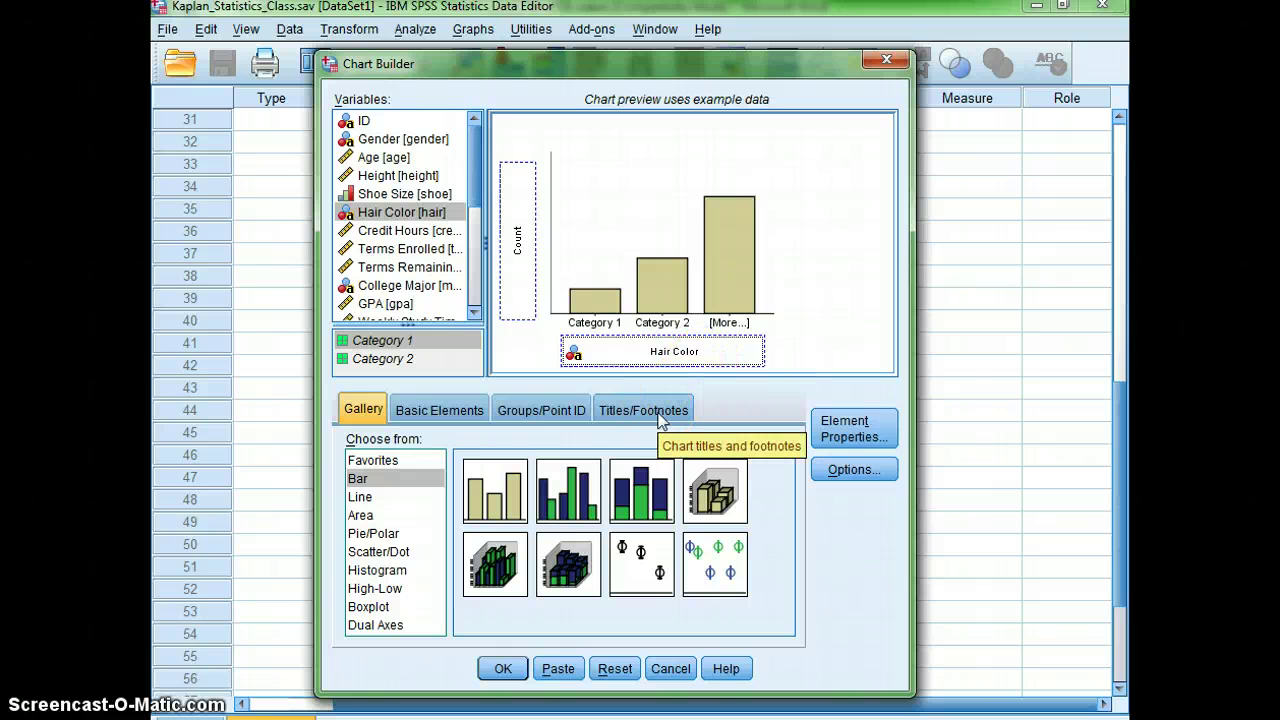
Enable Title 1 on the Titles/Footnotes tab of the Chart Builder
{"action": "left_click", "coordinate": [418, 412]}
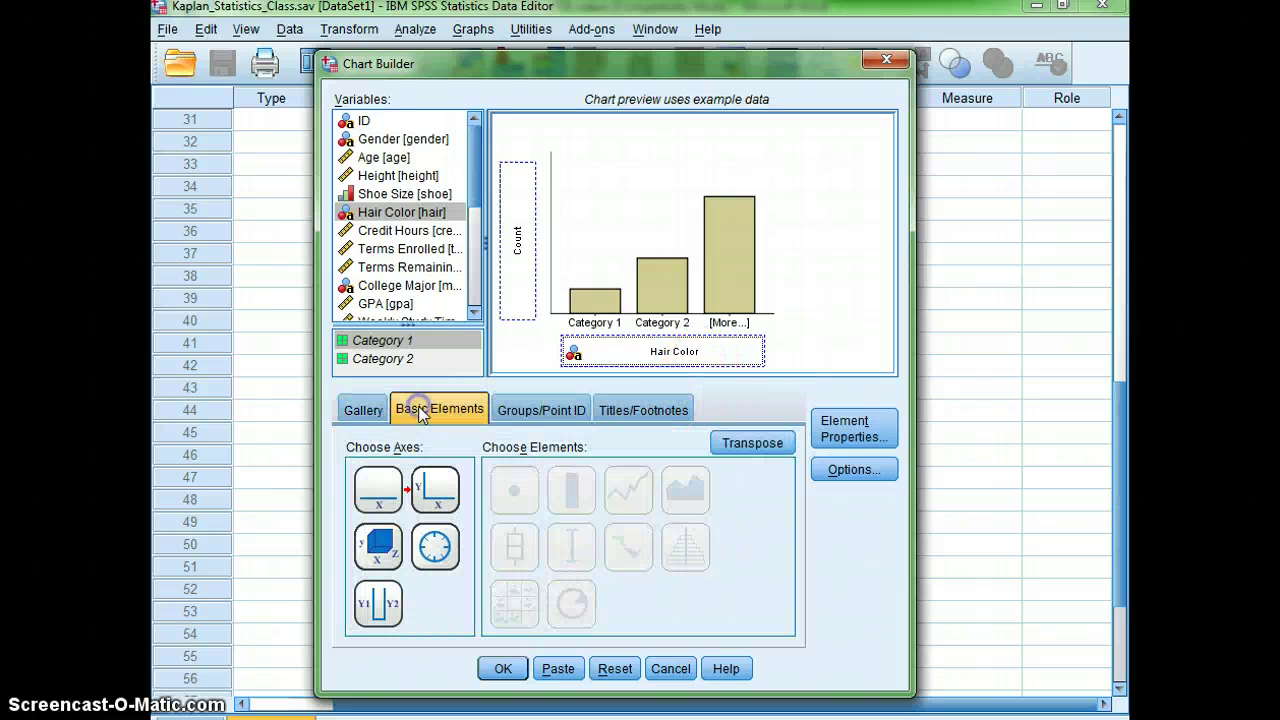
{"action": "left_click", "coordinate": [540, 402]}
{"action": "left_click", "coordinate": [634, 410]}
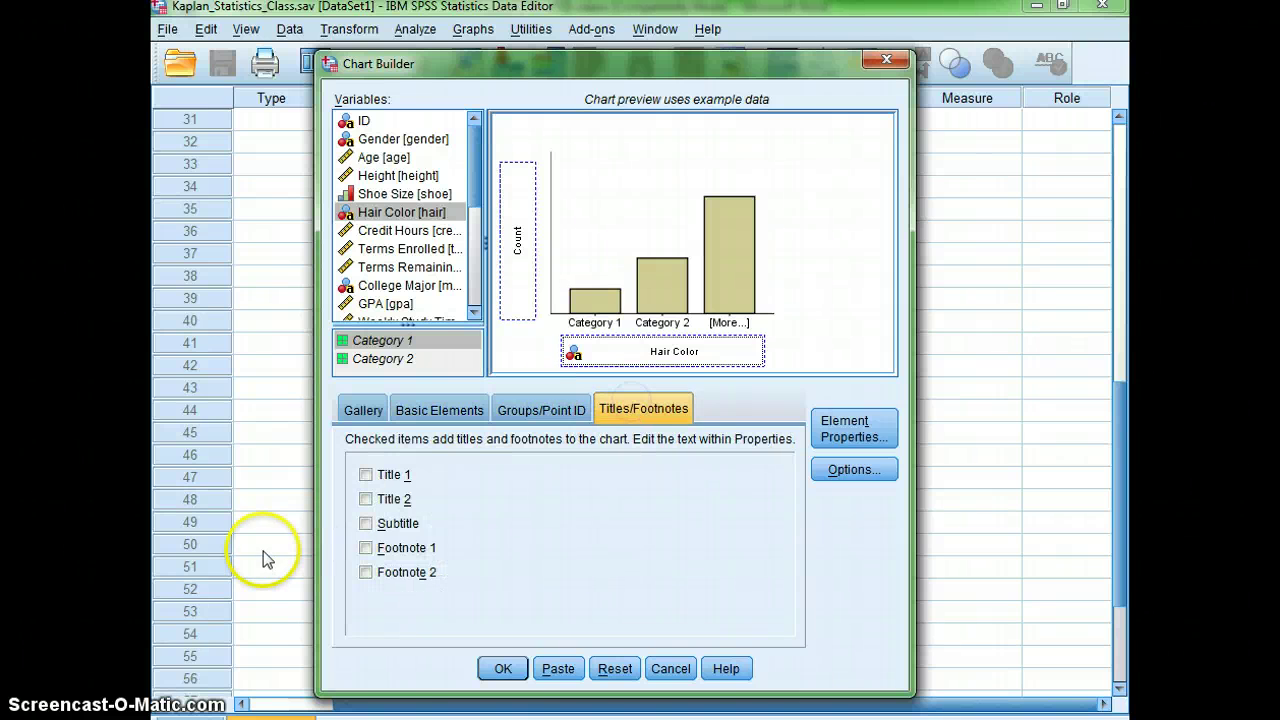
{"action": "left_click", "coordinate": [366, 476]}
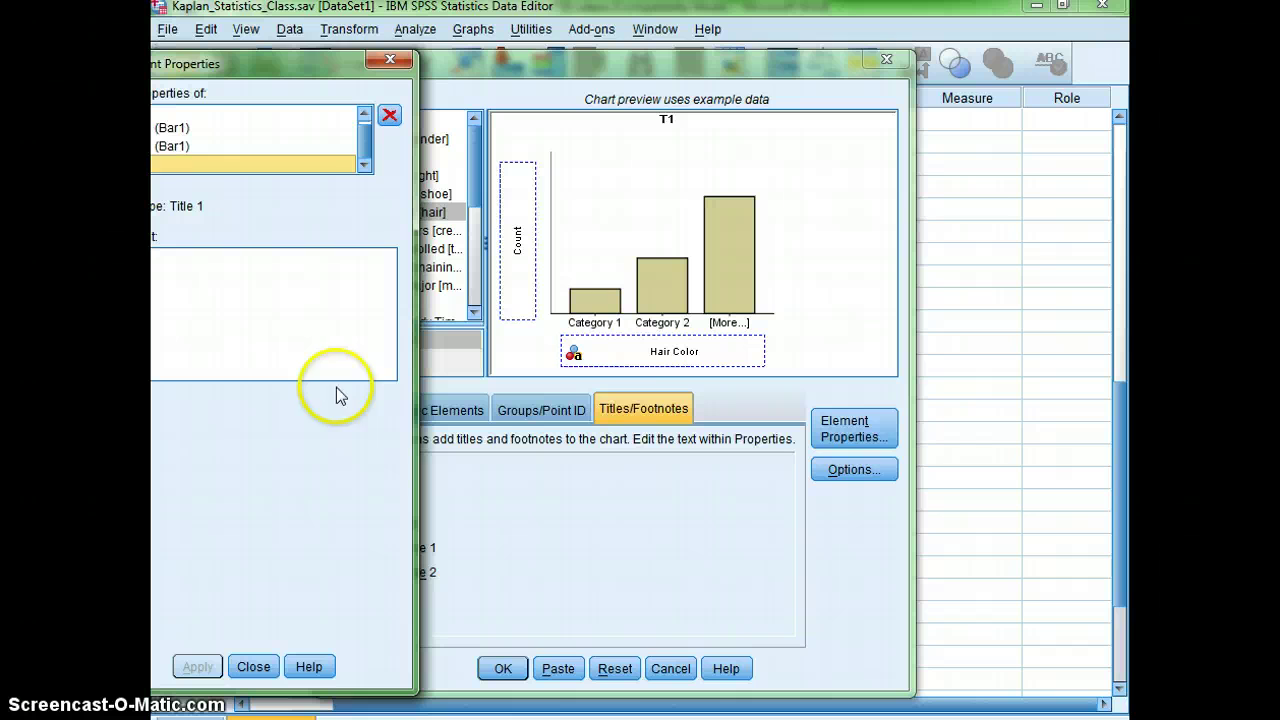
{"action": "left_click_drag", "start_coordinate": [309, 57], "coordinate": [543, 58]}
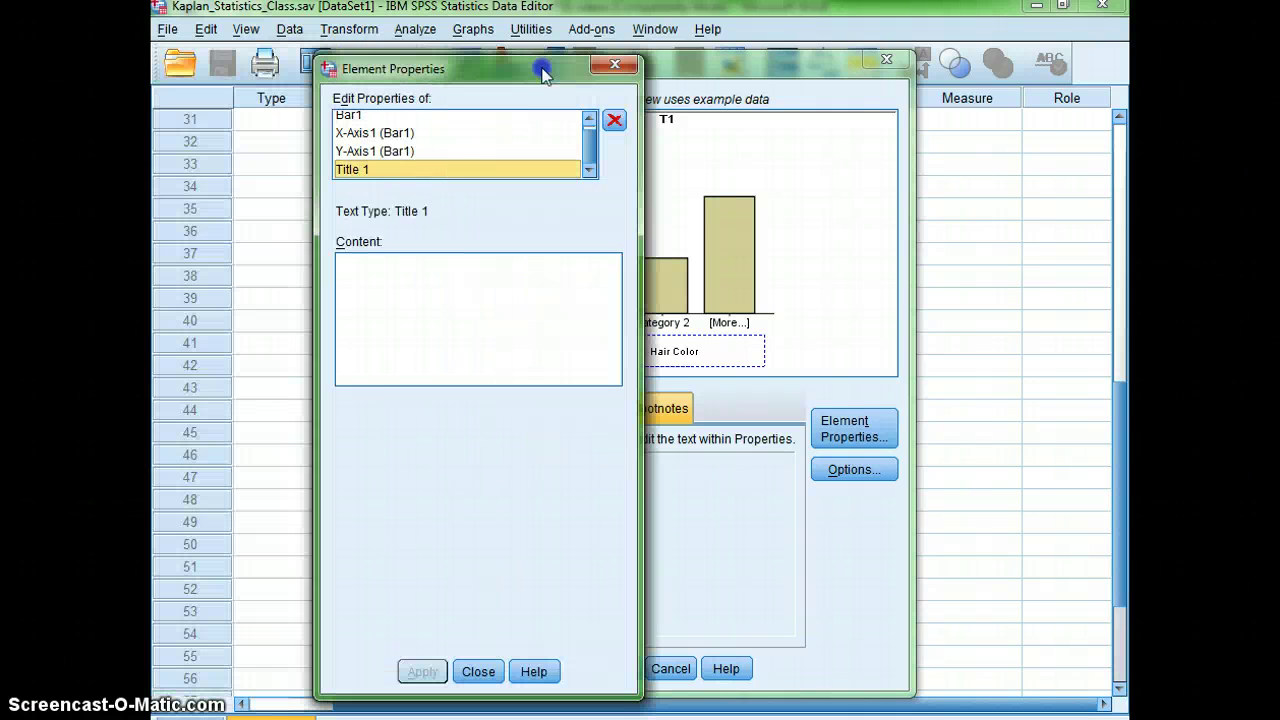
Enter the title 'Hair Color of a Kaplan Class', apply it, and generate the chart
{"action": "left_click", "coordinate": [418, 293]}
{"action": "type", "text": "Hair Color of a Kaplan Class"}
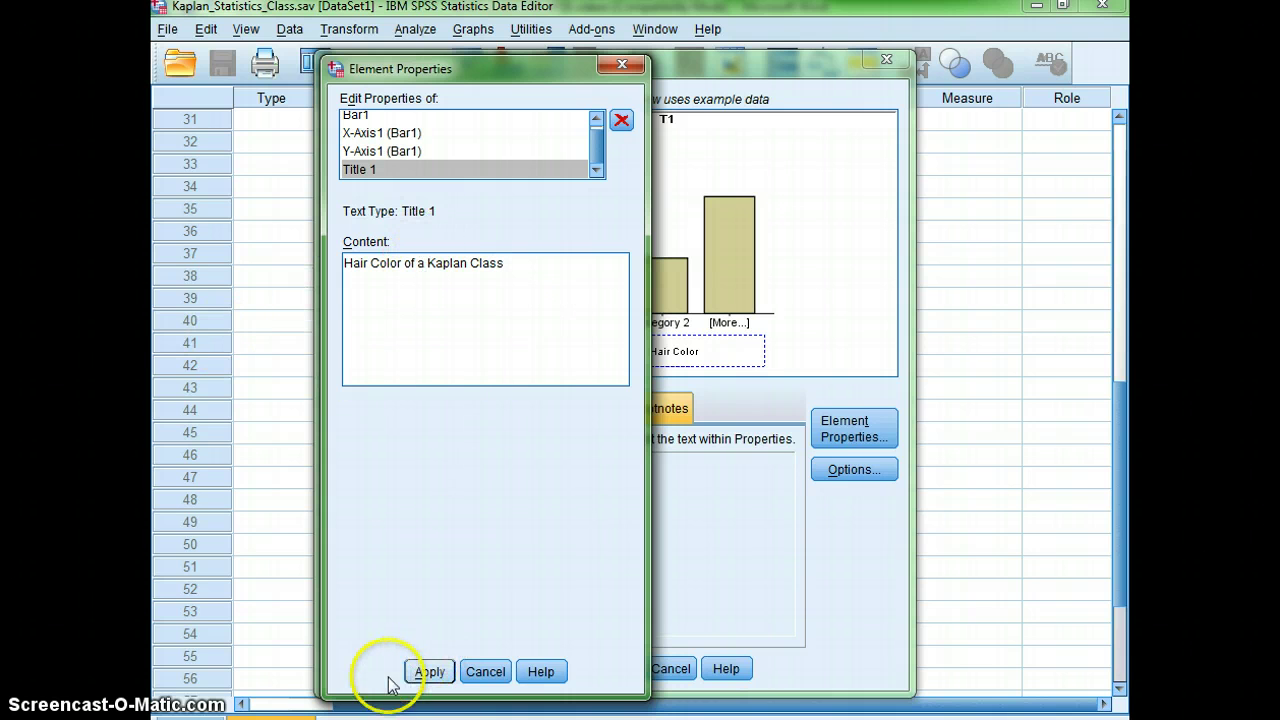
{"action": "left_click", "coordinate": [429, 674]}
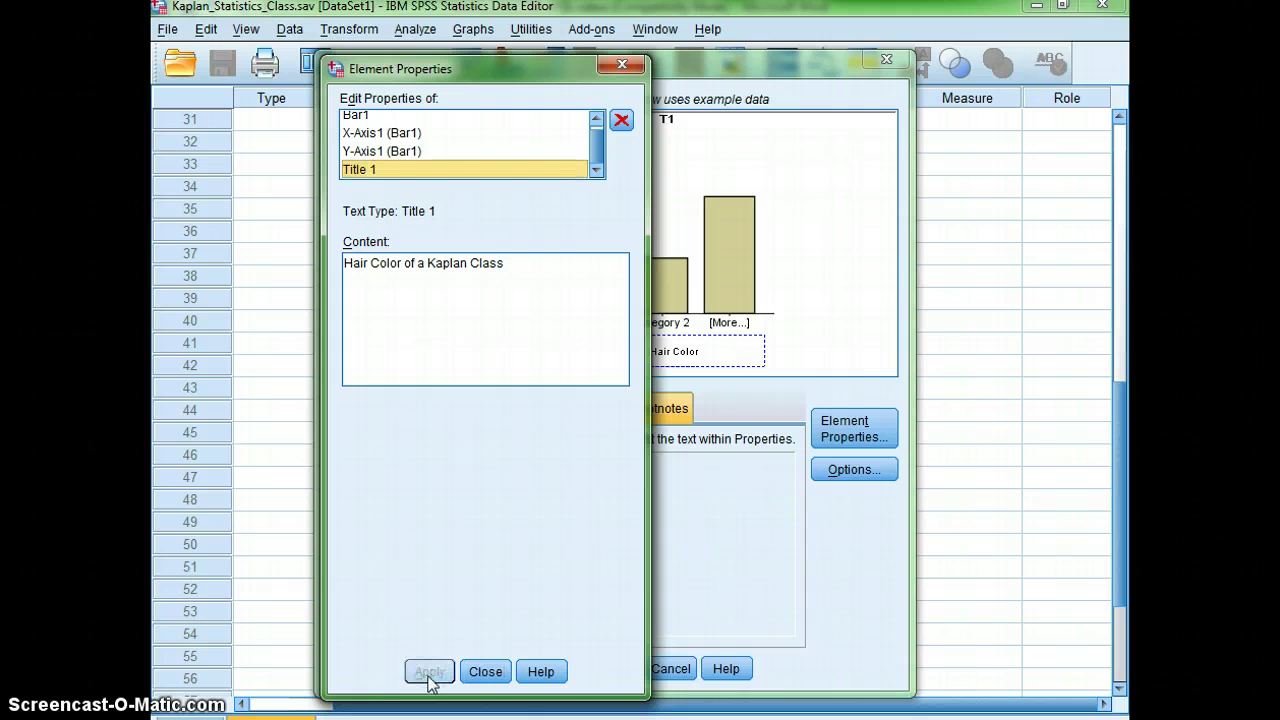
{"action": "left_click", "coordinate": [488, 668]}
{"action": "left_click", "coordinate": [514, 678]}
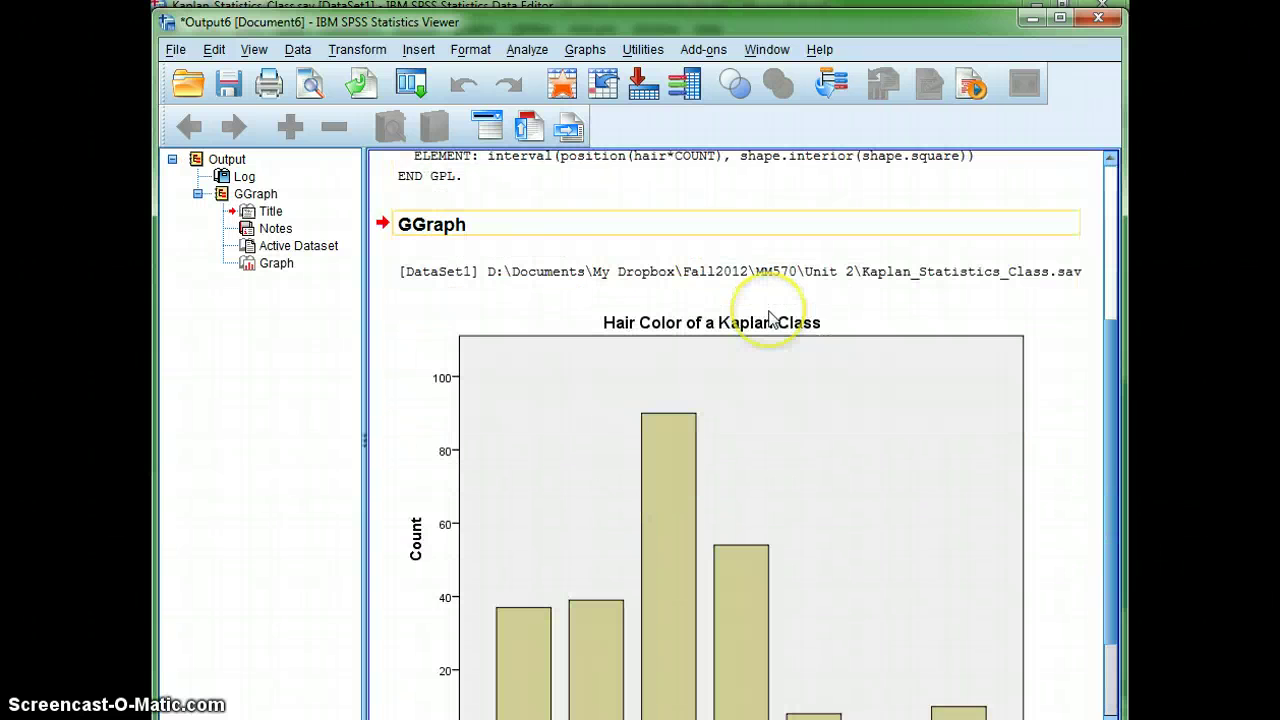
Select the Hair Color bar chart in the Viewer to show all seven categories, Black to Red
{"action": "left_click", "coordinate": [770, 318]}
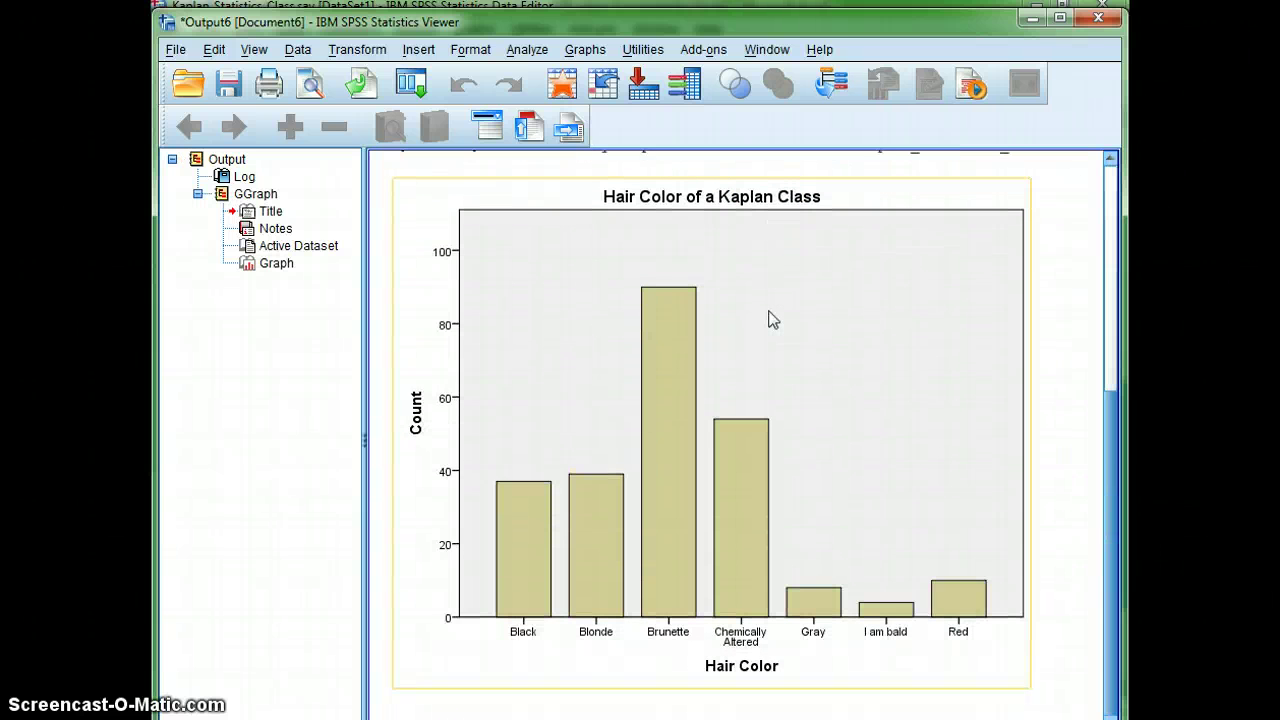
{"action": "left_click", "coordinate": [1125, 652]}
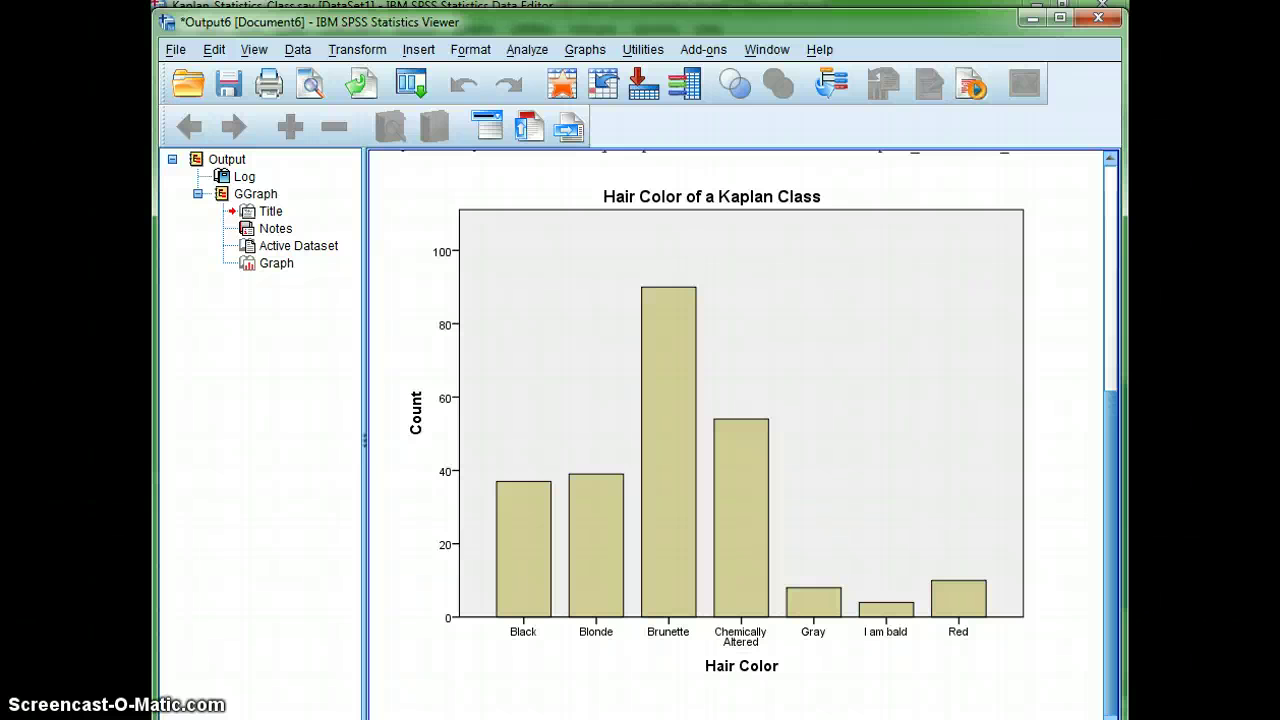
{"action": "left_click", "coordinate": [537, 673]}
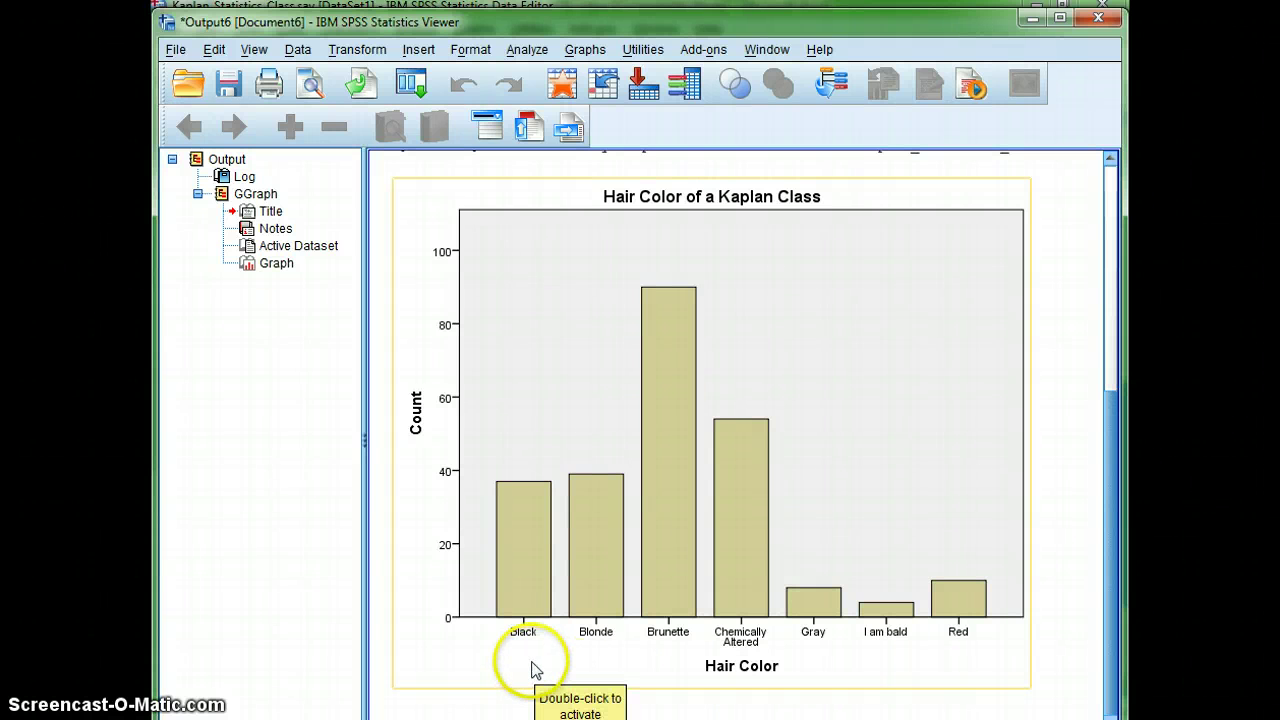
{"action": "left_click", "coordinate": [1122, 679]}
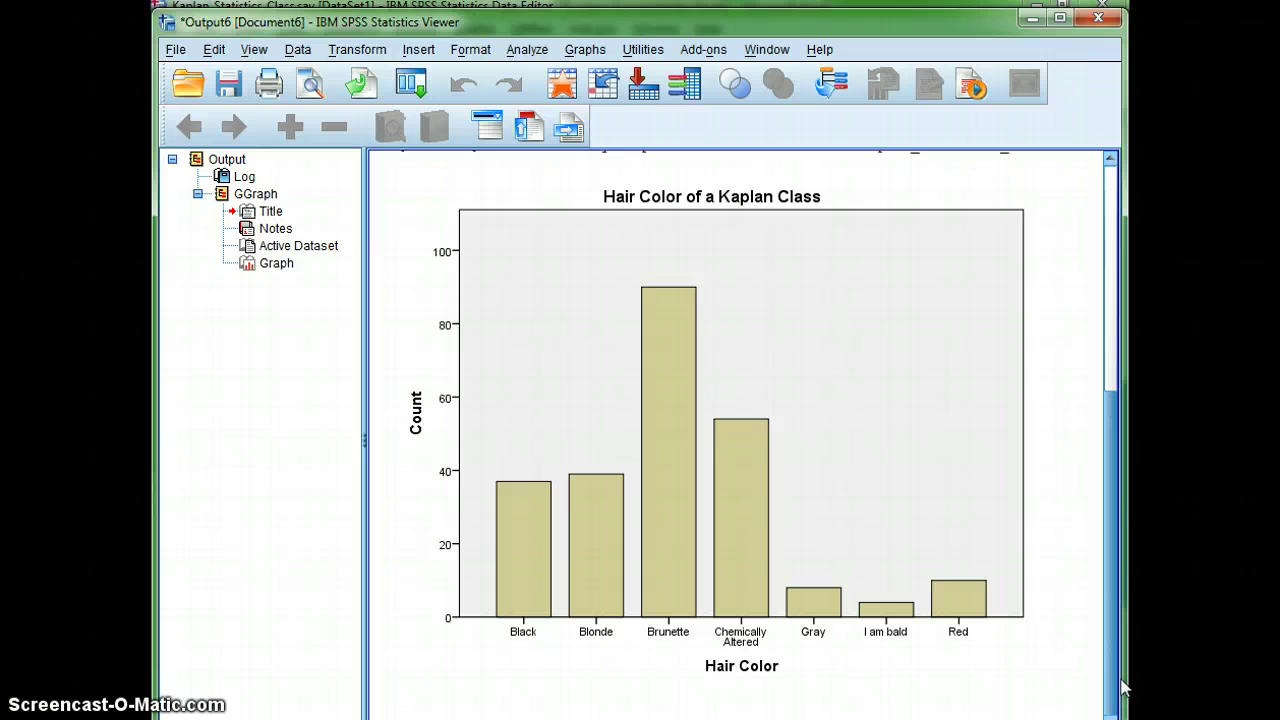
{"action": "left_click", "coordinate": [477, 680]}
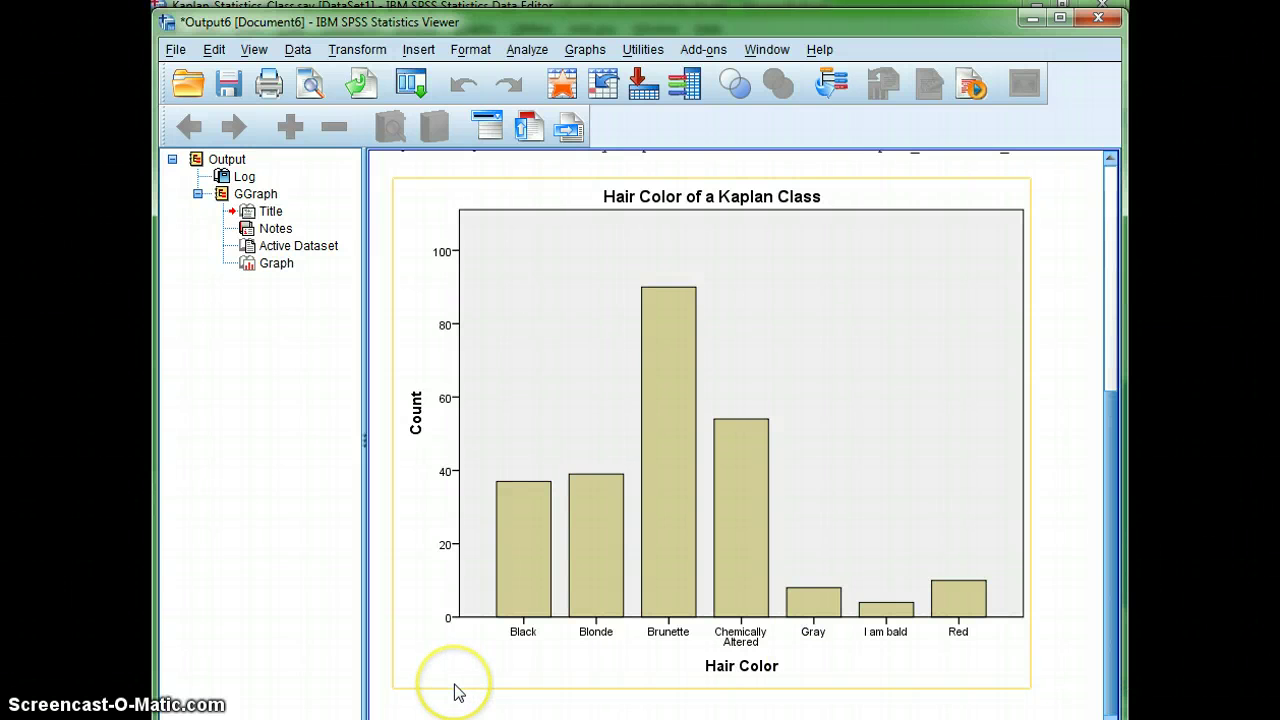
{"action": "left_click", "coordinate": [530, 683]}
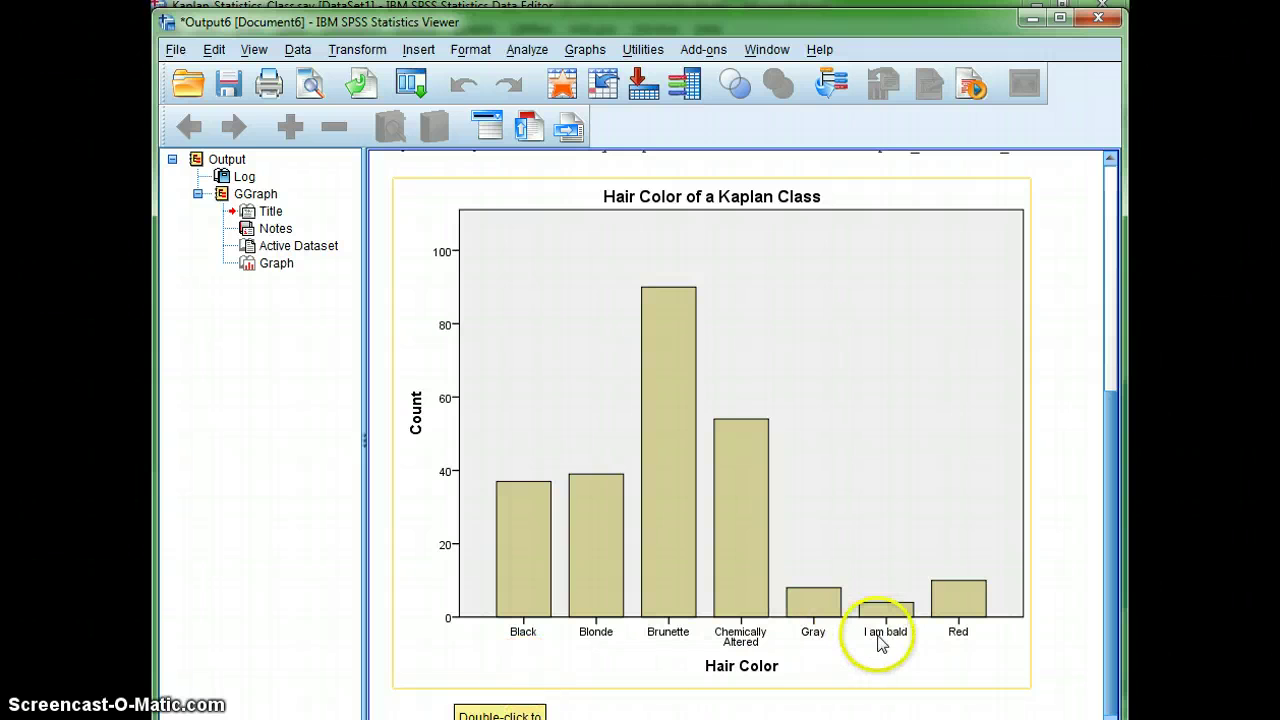